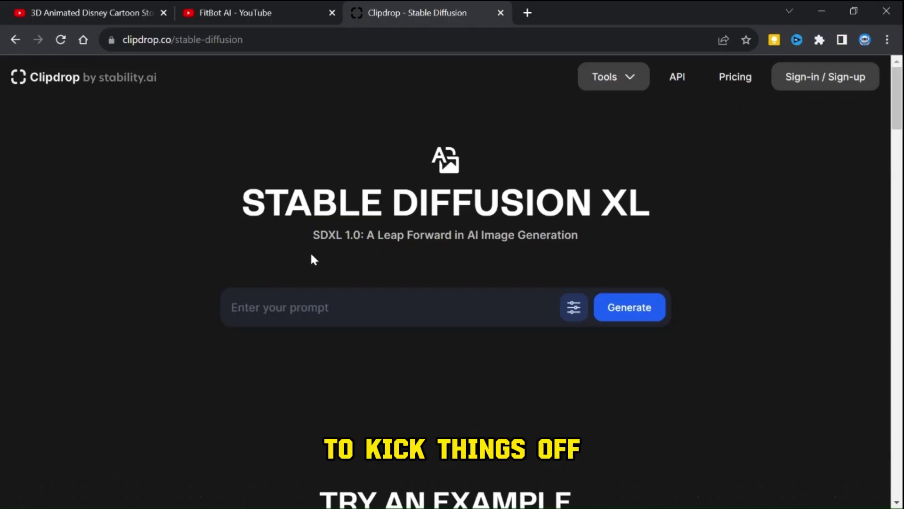
scroll(310, 279, "down", 5)
scroll(312, 289, "down", 7)
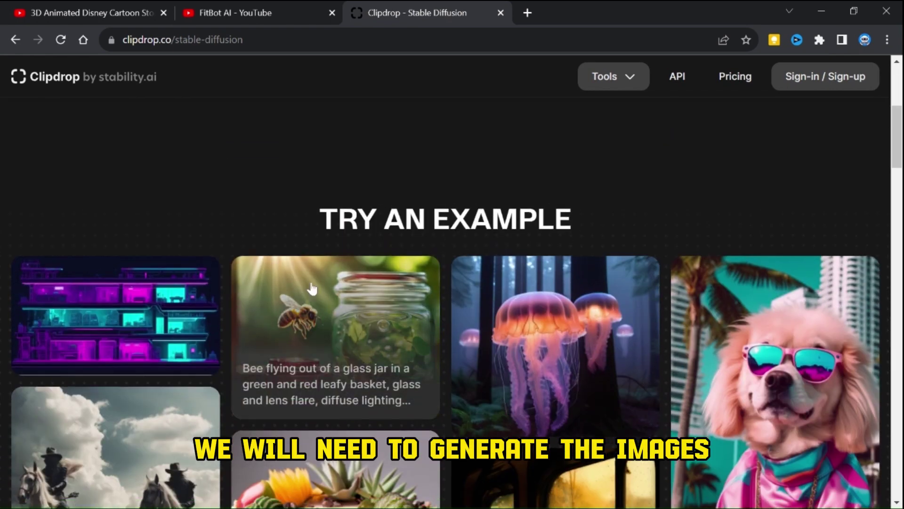
scroll(312, 288, "down", 12)
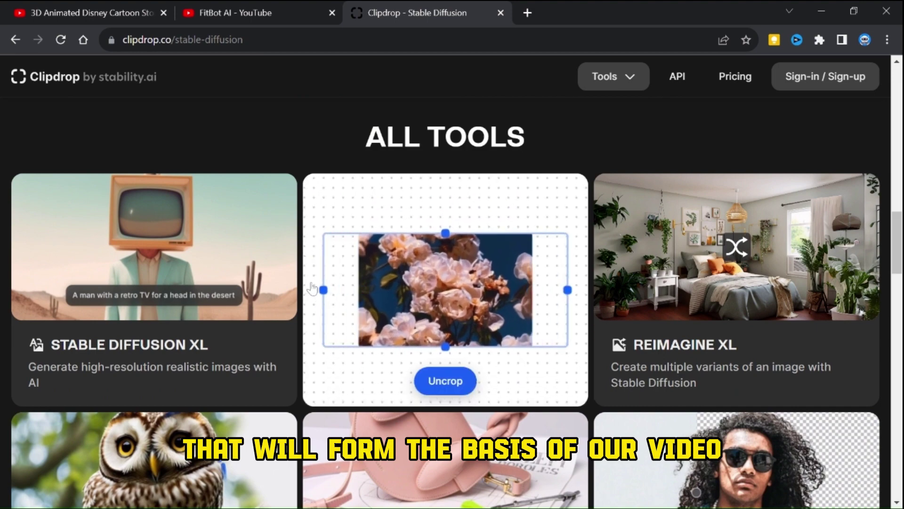
scroll(312, 289, "down", 6)
scroll(880, 367, "down", 6)
scroll(883, 372, "down", 6)
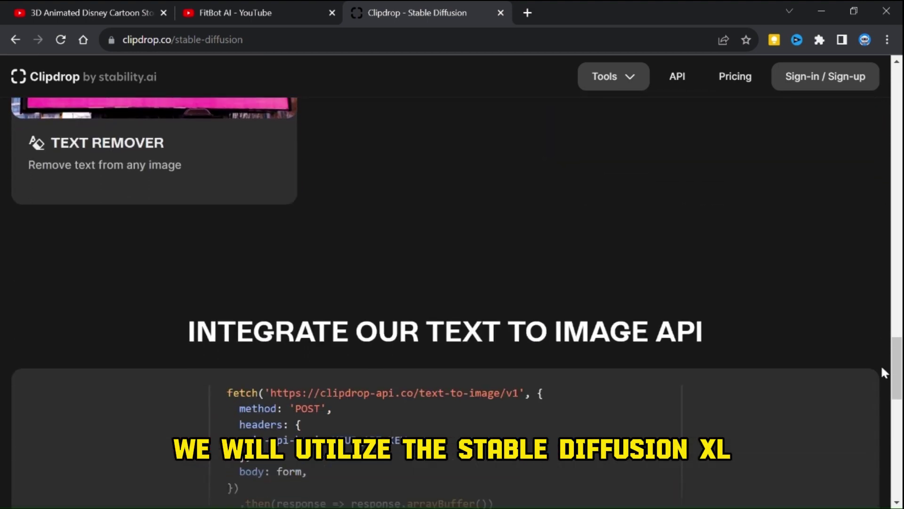
scroll(882, 372, "up", 5)
scroll(883, 372, "up", 18)
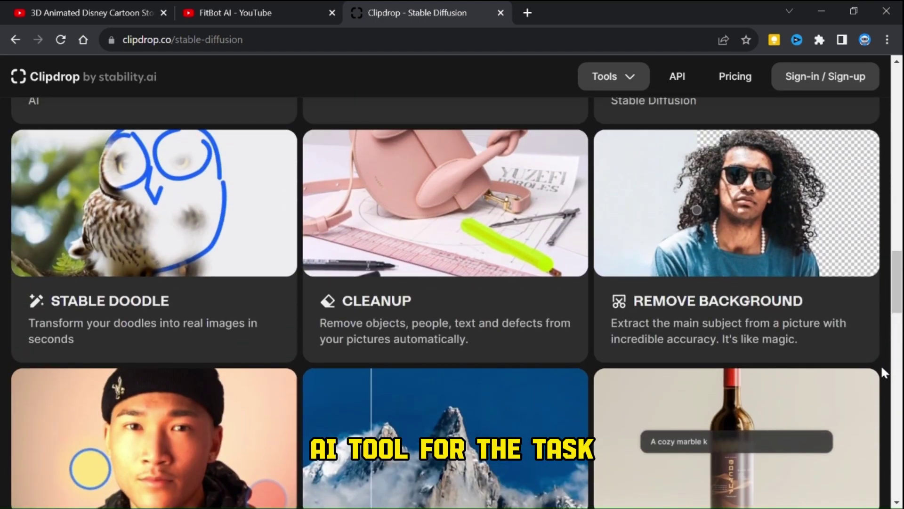
scroll(881, 364, "up", 11)
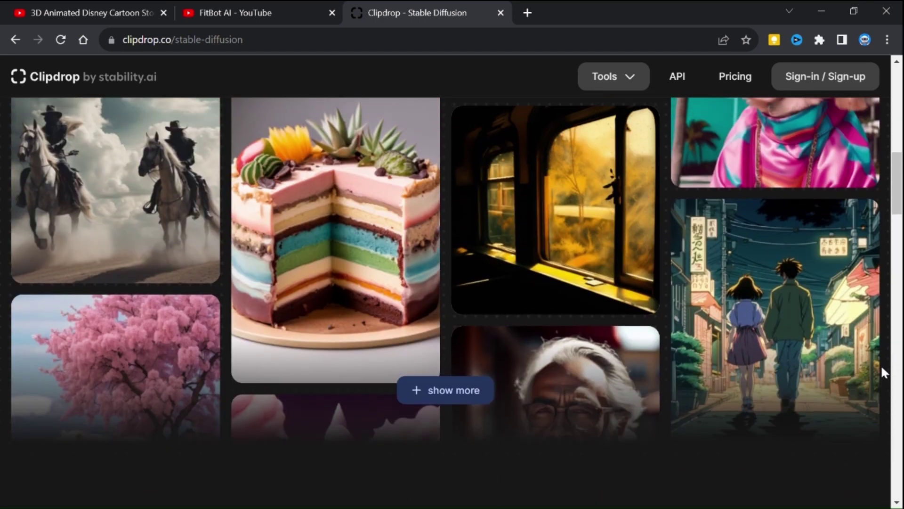
scroll(882, 368, "up", 7)
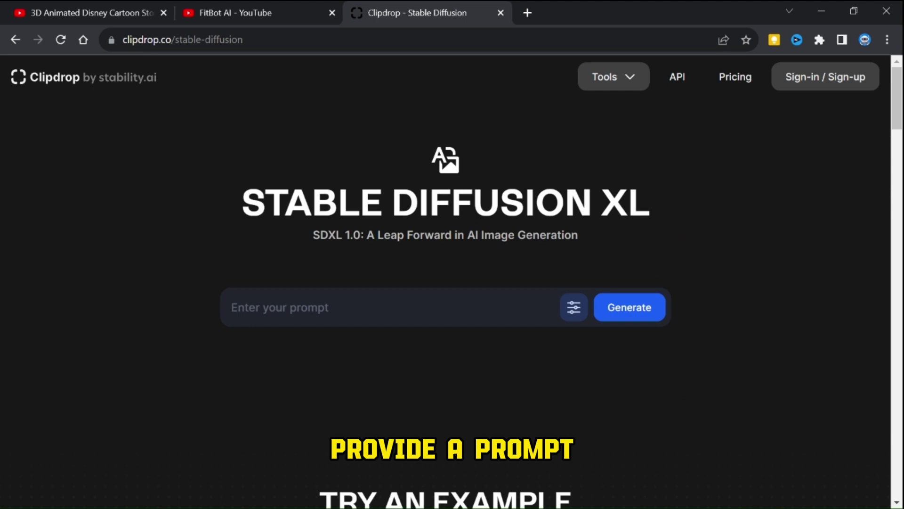
Step: Paste the cute surprised Disney-style cartoon girl prompt and set the aspect ratio to Widescreen (16:9)
left_click(284, 312)
type("Create a cute surprised cartoon girl image in Disney style")
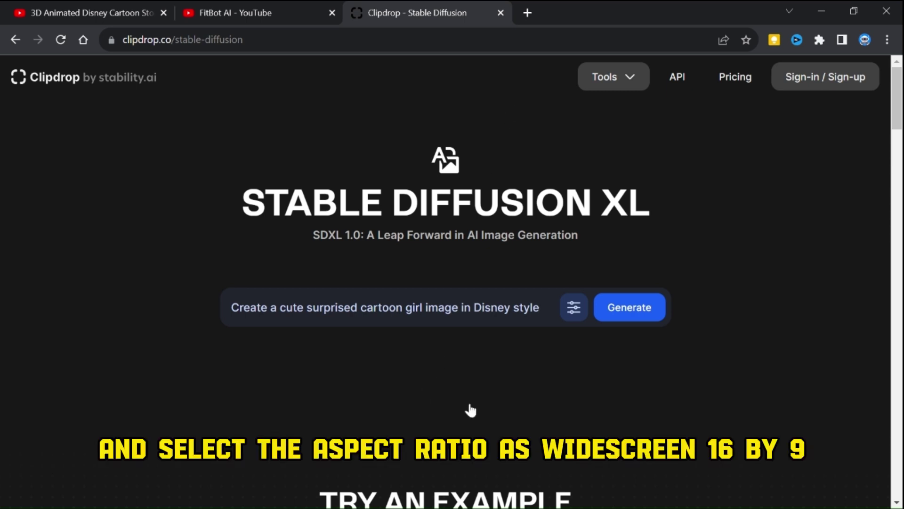
left_click(573, 311)
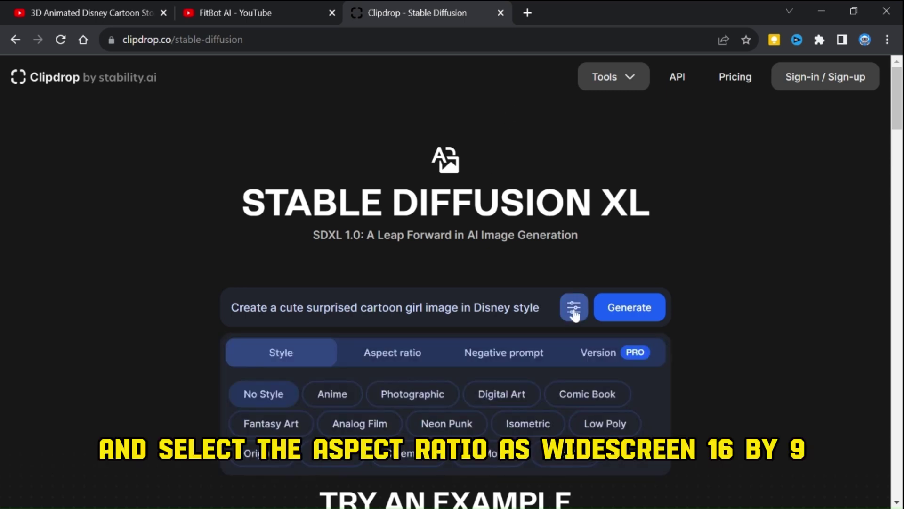
left_click(391, 358)
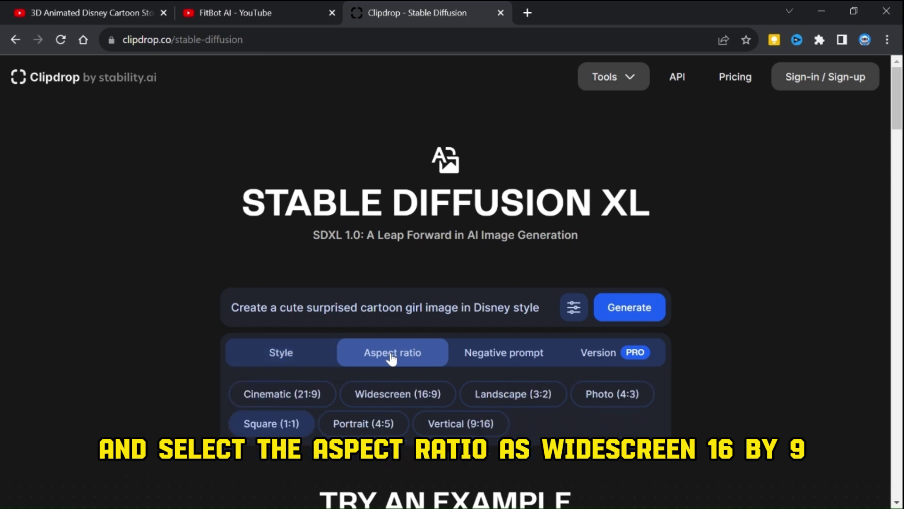
left_click(385, 397)
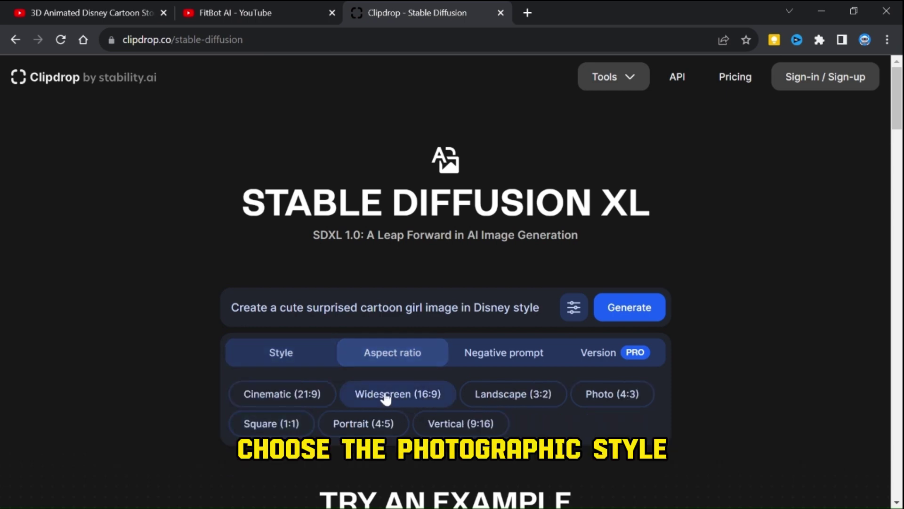
Step: Set the style to Photographic and generate the images
left_click(277, 356)
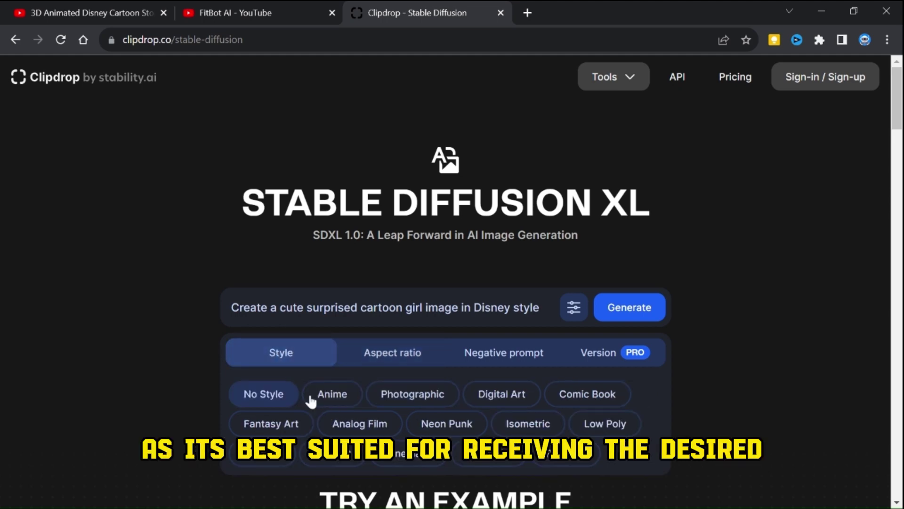
left_click(418, 398)
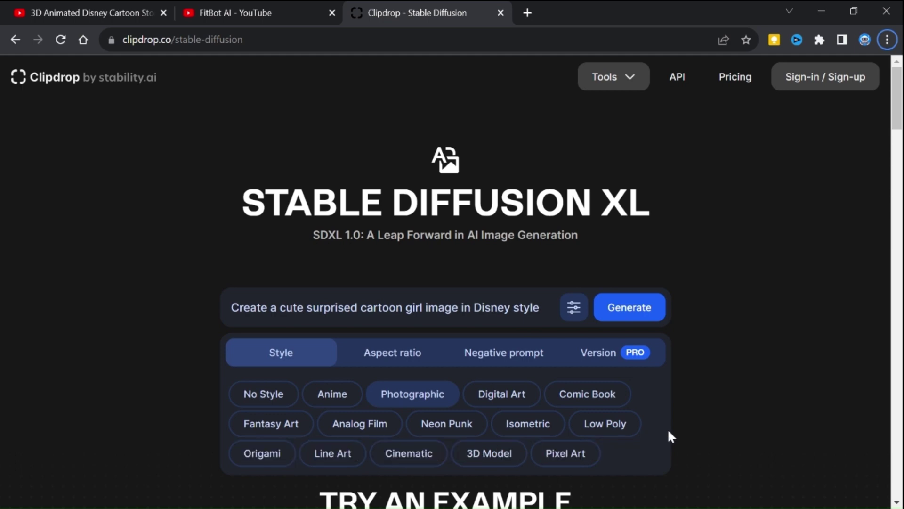
left_click(618, 310)
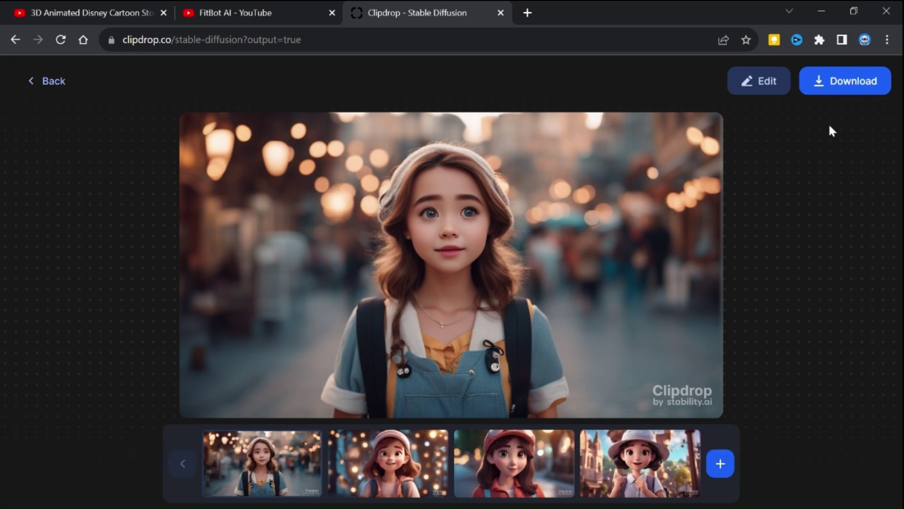
Step: Download each of the four generated cartoon girl images in turn
left_click(848, 84)
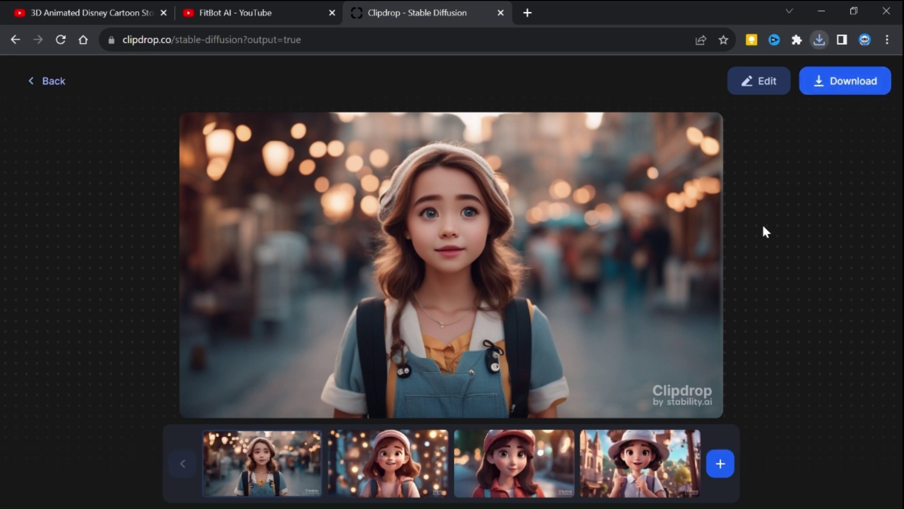
left_click(398, 454)
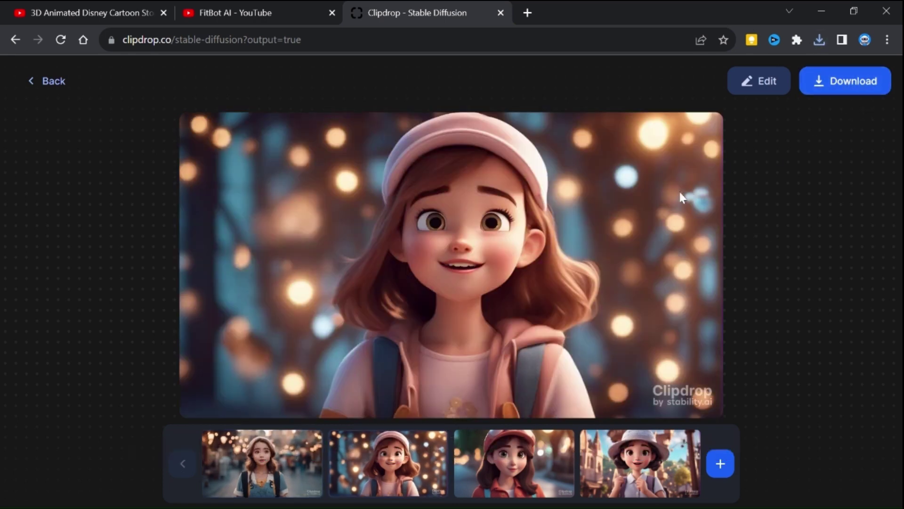
left_click(829, 87)
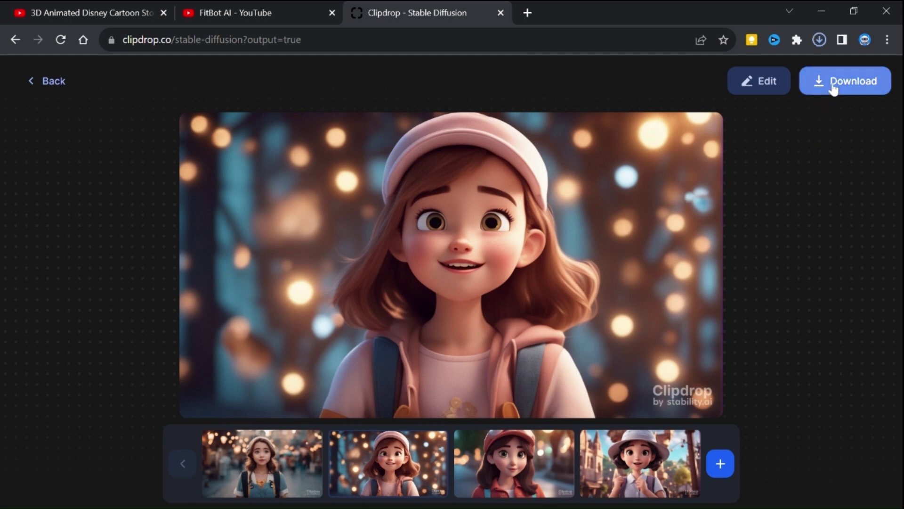
left_click(508, 465)
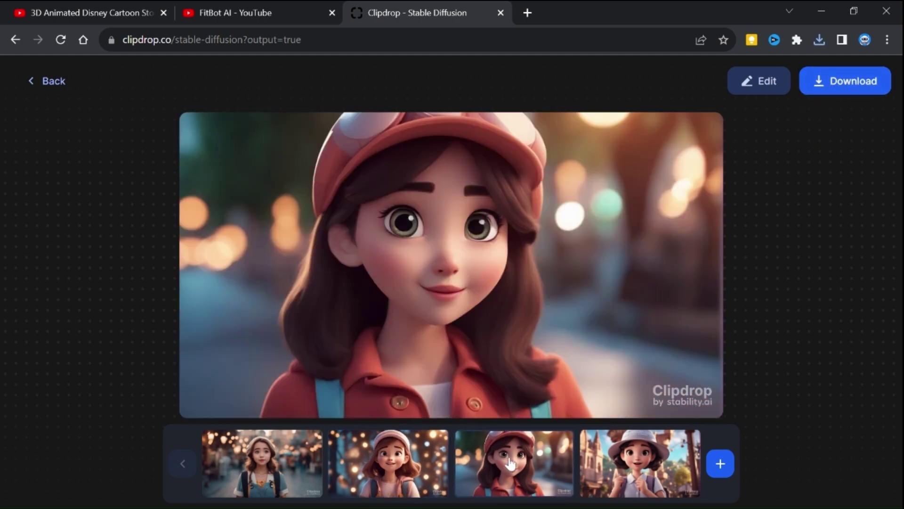
left_click(850, 88)
left_click(627, 476)
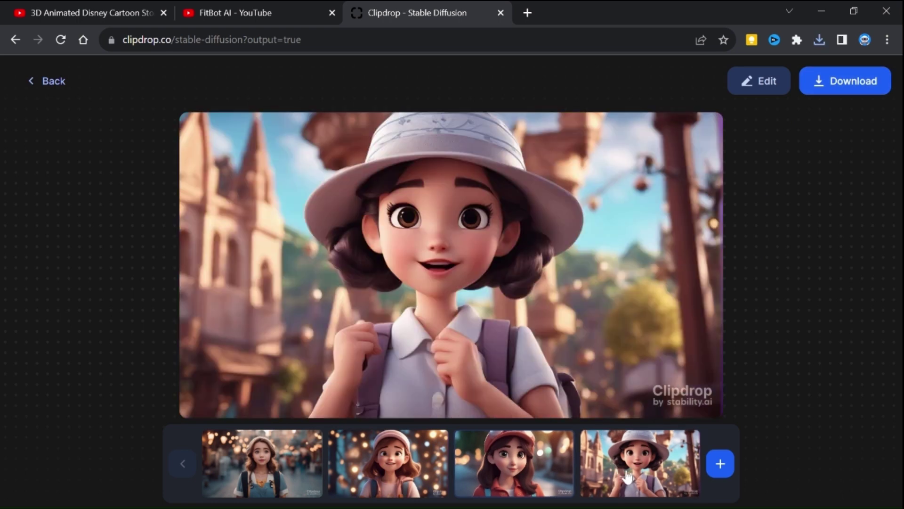
left_click(862, 87)
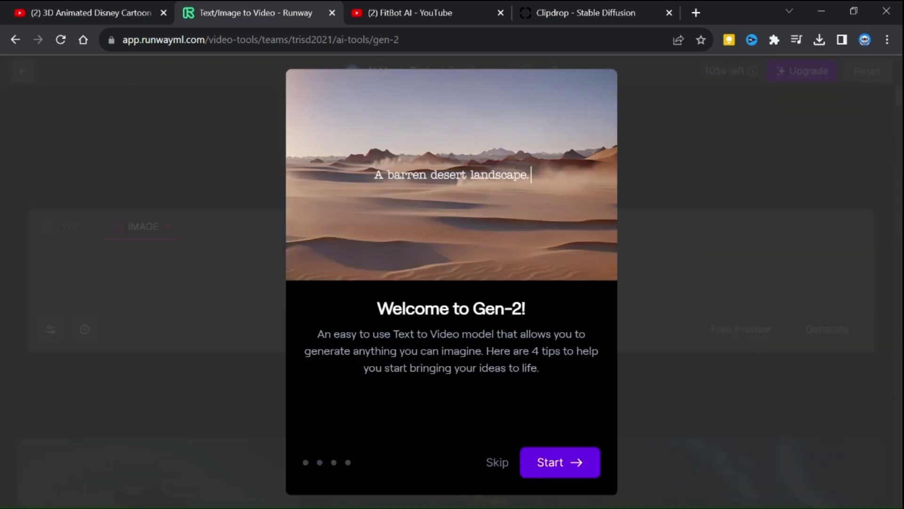
Step: Skip the Gen-2 welcome tour, upload stable-diffusion-xl.jpg as the image and generate the video
left_click(558, 467)
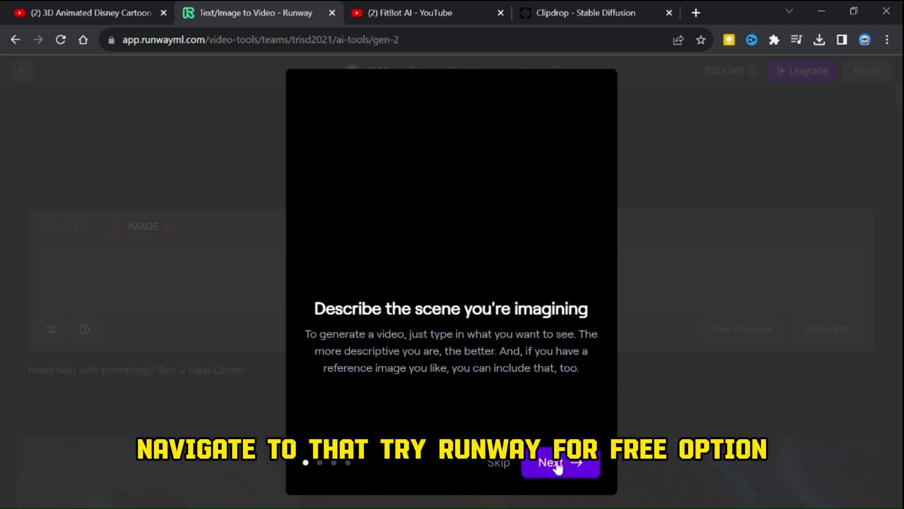
left_click(500, 463)
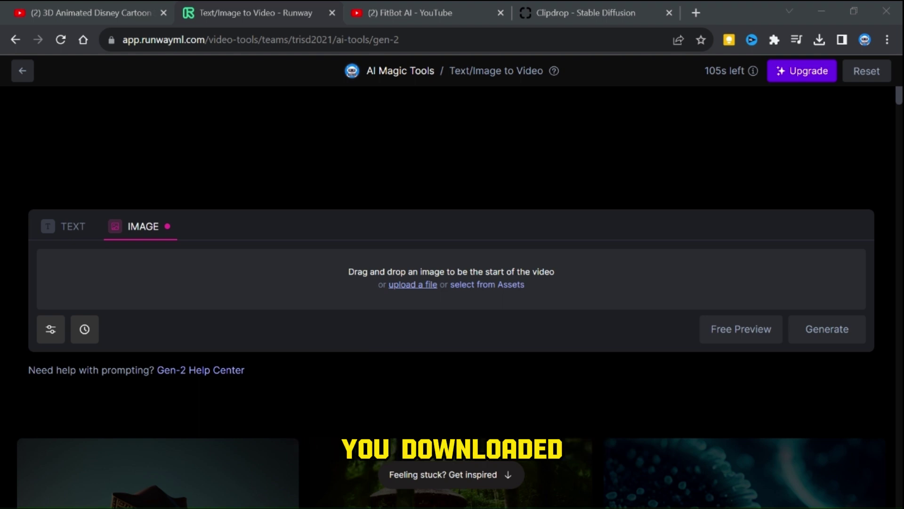
key("Return")
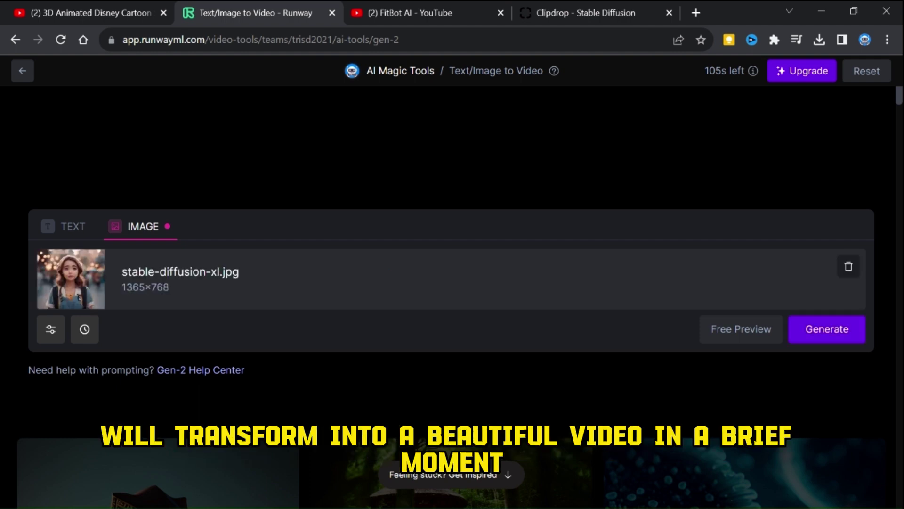
left_click(824, 331)
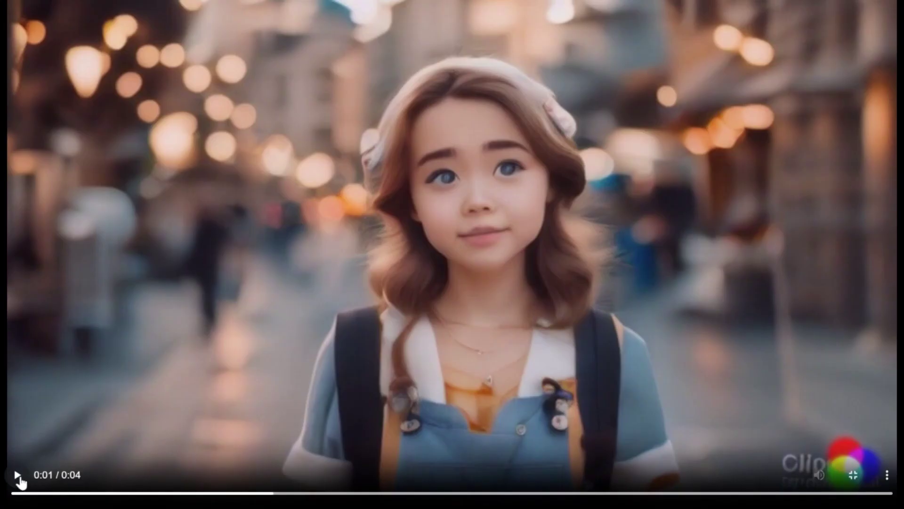
Step: Play the generated 4-second girl video full screen, then exit full-screen playback
left_click(21, 479)
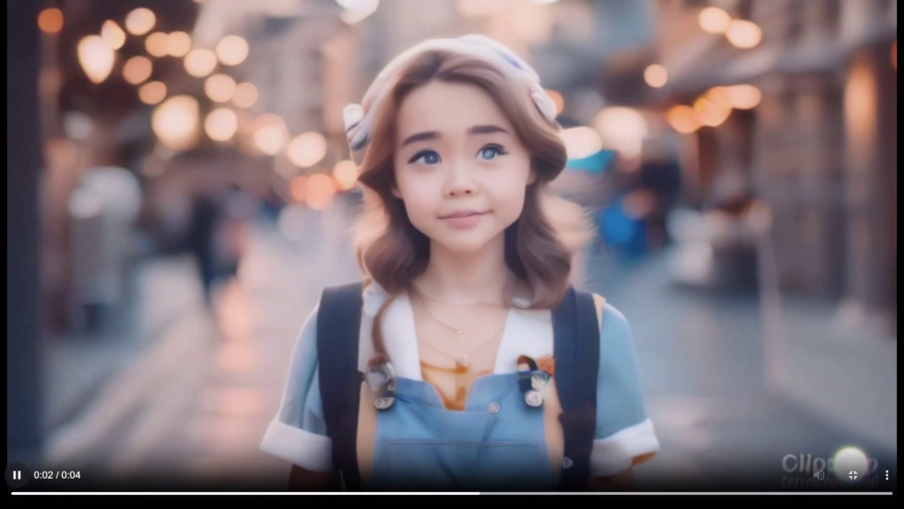
key("Escape")
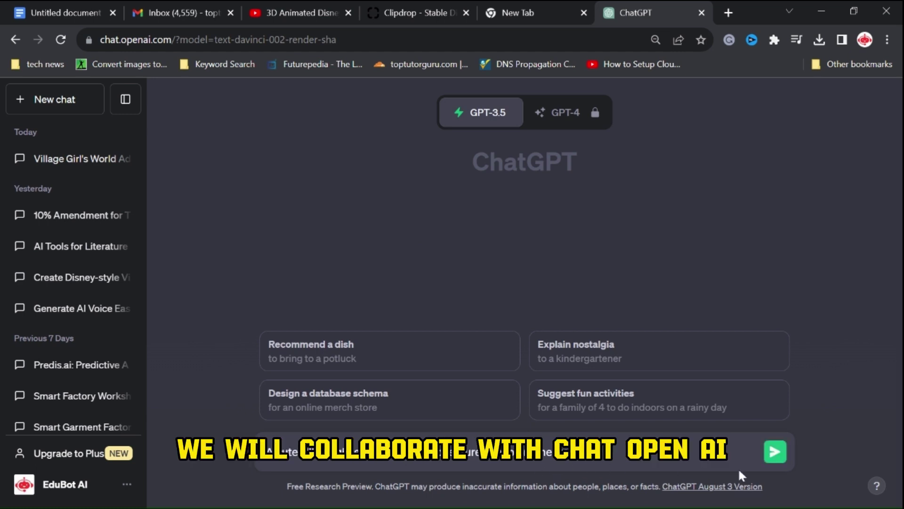
Step: Send the Lily adventure story request and review ChatGPT's five-scene reply
left_click(774, 454)
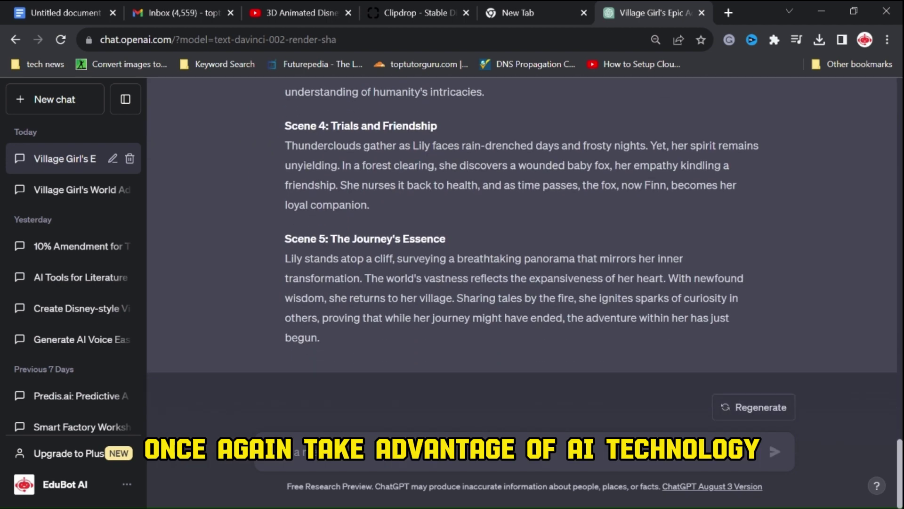
scroll(540, 332, "up", 12)
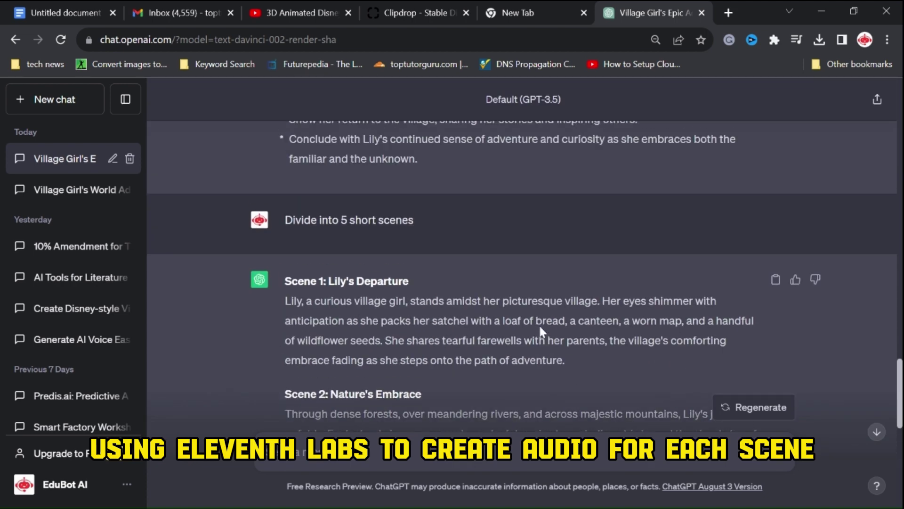
scroll(538, 324, "down", 1)
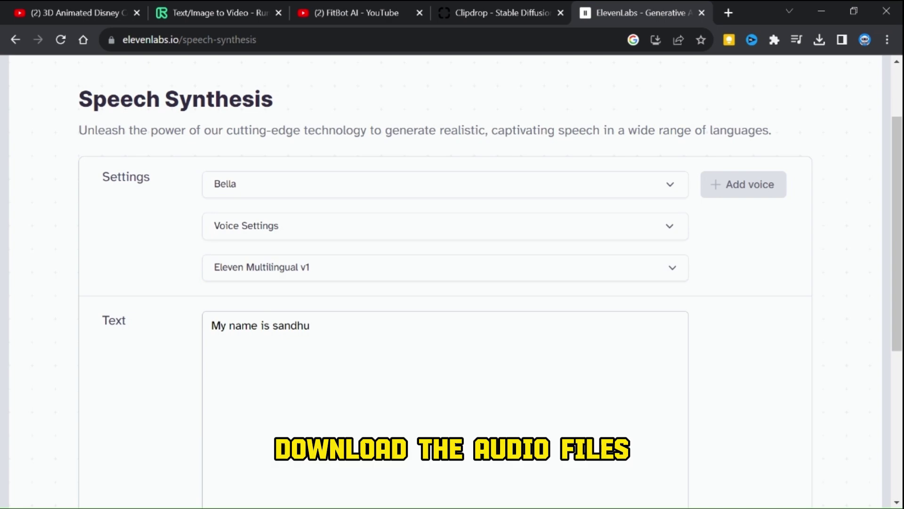
Step: Replace the sample text with the Scene 1 Lily narration, keeping the Bella voice
left_click_drag(309, 325, 212, 325)
type("Lily, a curious village girl, stands amidst her picturesque village. Her eyes shimmer with anticipation as she packs her satchel with a loaf of bread, a canteen, a worn map, and a handful of wildflower seeds. She shares tearful farewells with her parents, the village's comforting embrace fading as she steps onto the path of adventure.")
scroll(768, 346, "up", 3)
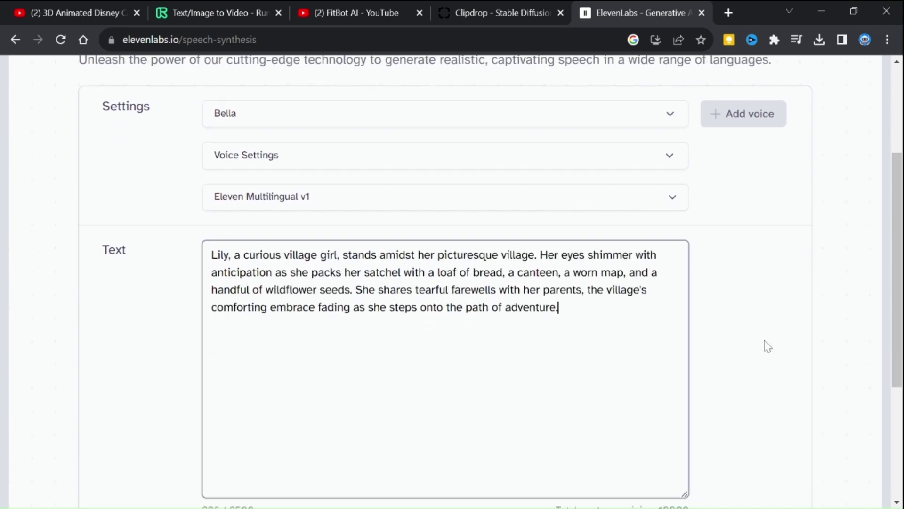
left_click(671, 282)
left_click(673, 284)
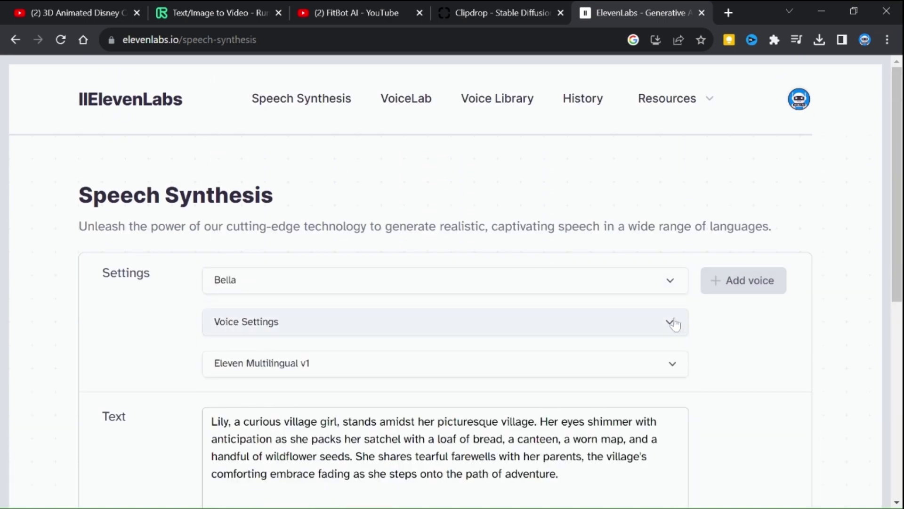
left_click(676, 323)
left_click(676, 325)
scroll(765, 372, "down", 6)
Step: Generate Bella narration for the Lily passage and the 'Through dense forests' passage
key("ctrl+Return")
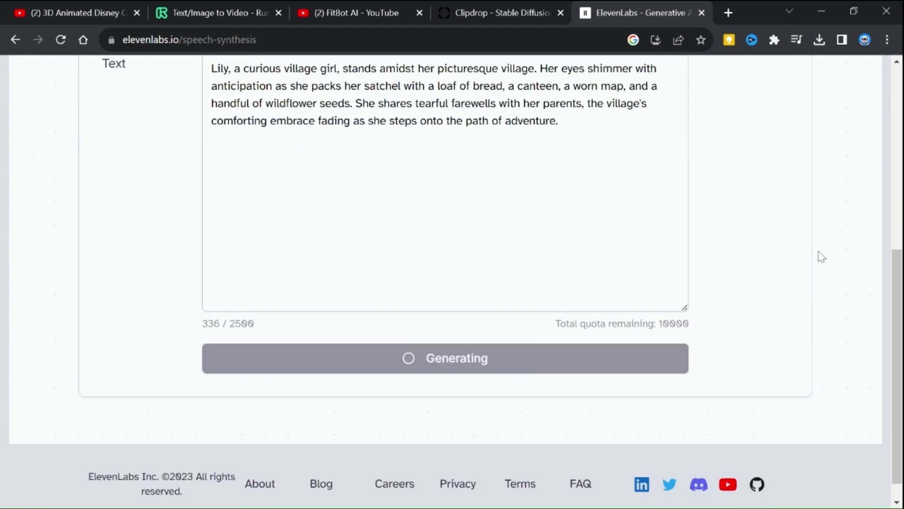
scroll(798, 257, "up", 5)
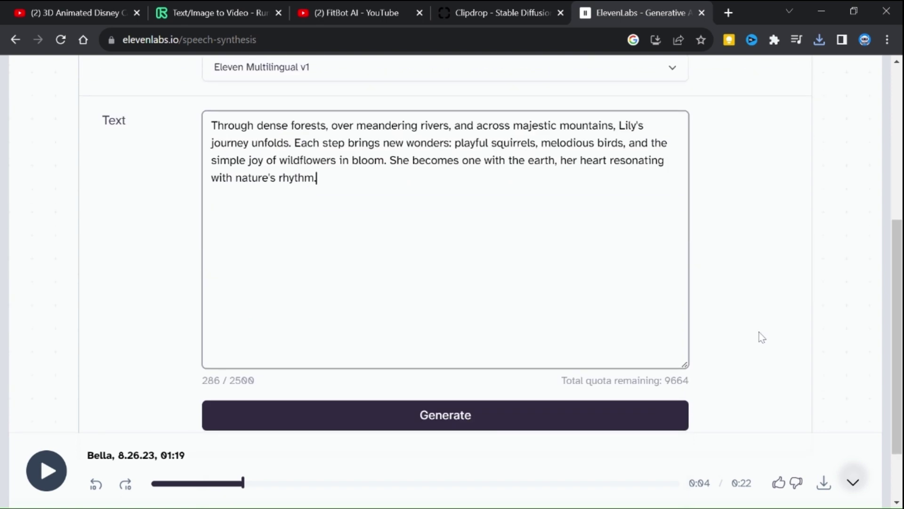
key("ctrl+Return")
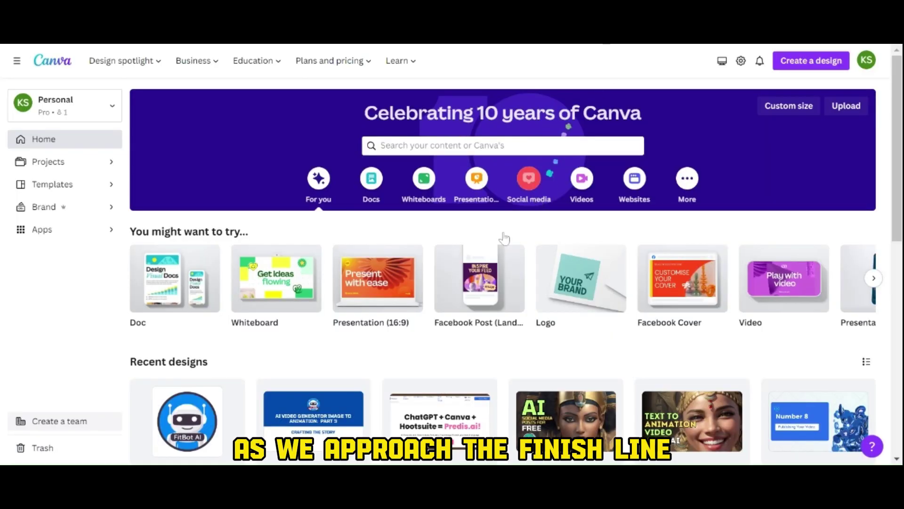
Step: Show Canva's Videos category, listing formats like Video, YouTube Video and Instagram Reel
mouse_move(460, 257)
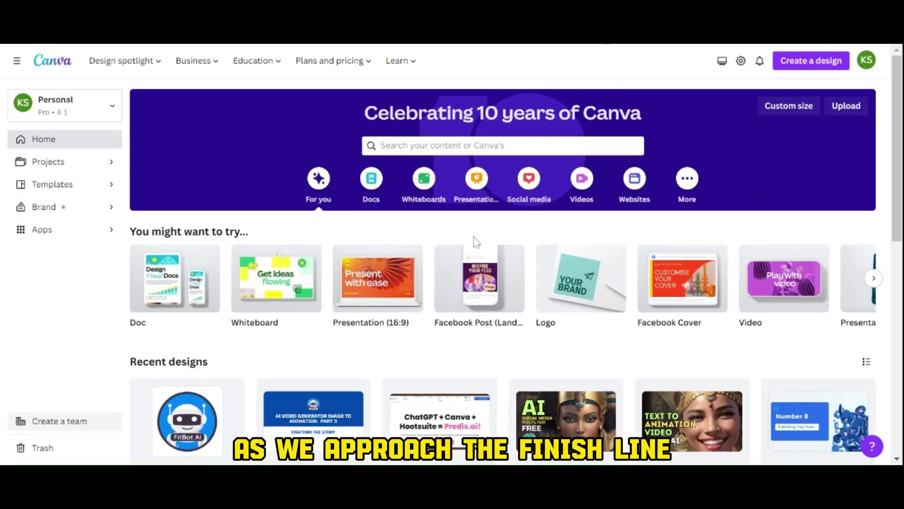
scroll(474, 242, "down", 3)
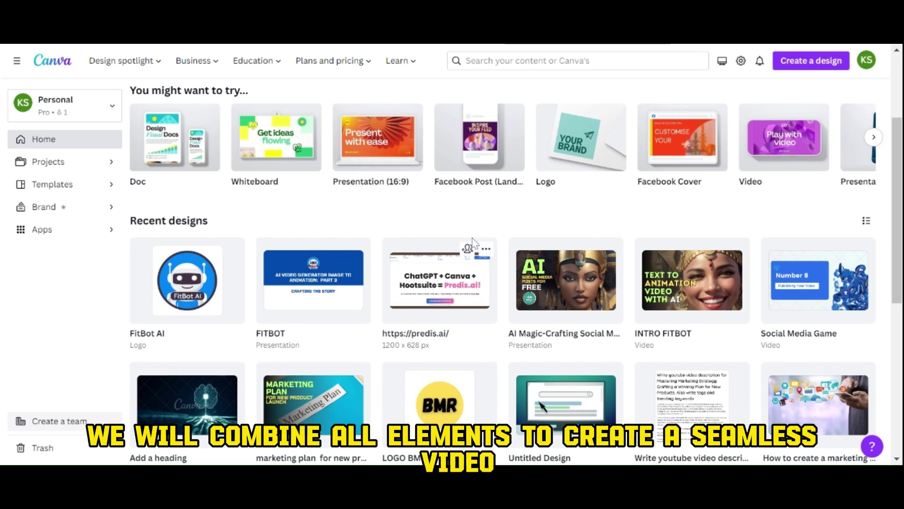
scroll(473, 242, "up", 3)
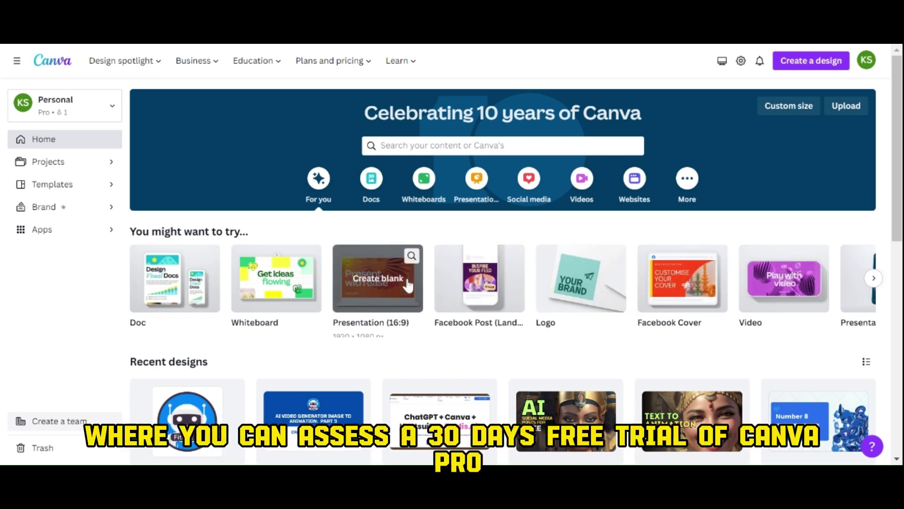
left_click(583, 188)
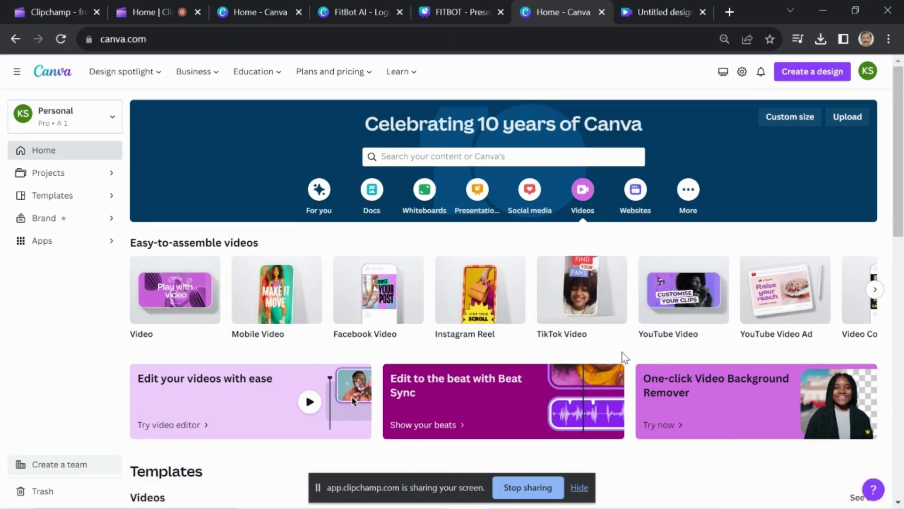
Step: Create a blank YouTube Video design and upload the Gen-2 clips and ElevenLabs narration
left_click(679, 321)
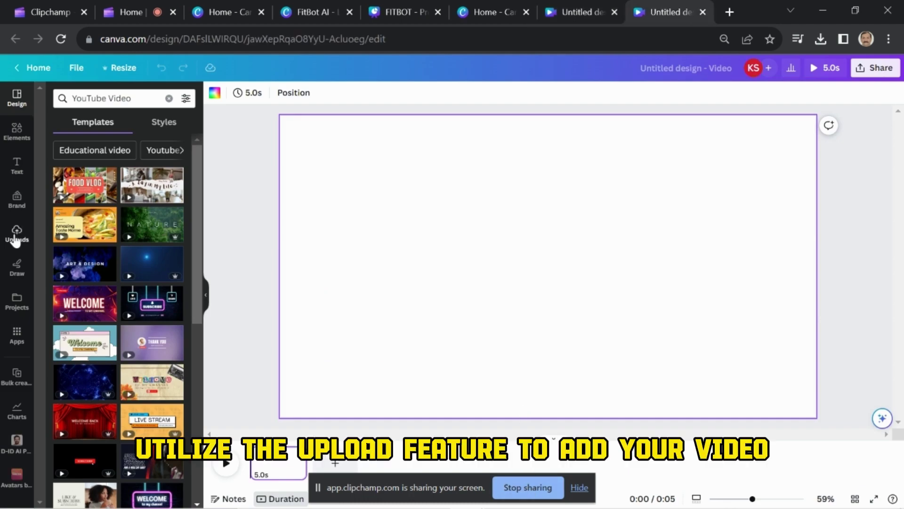
left_click(16, 234)
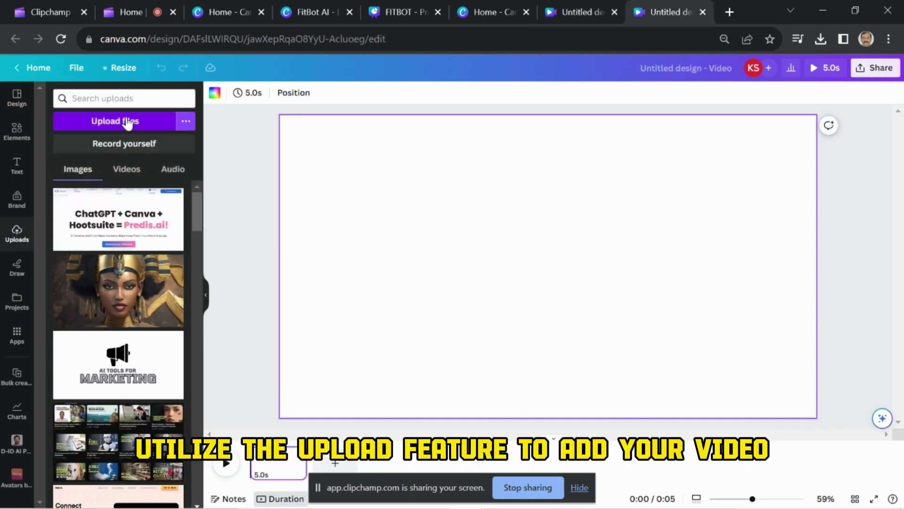
left_click(127, 121)
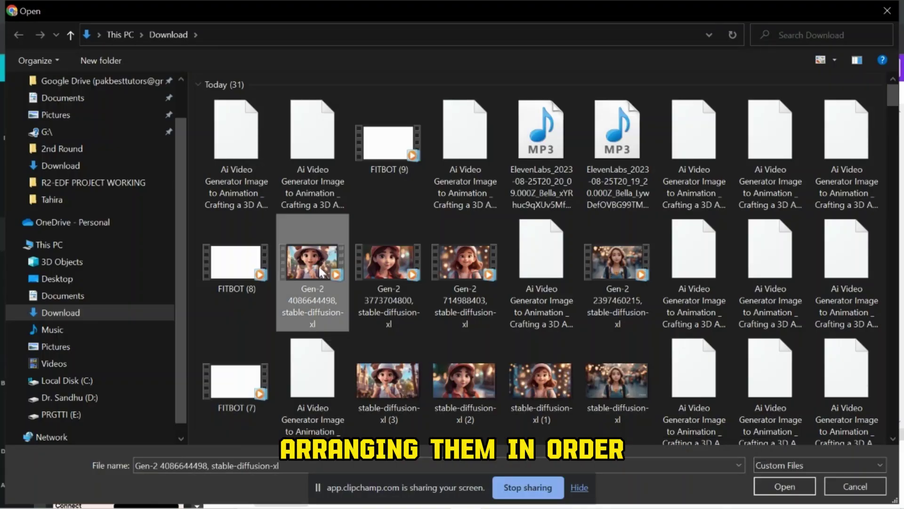
left_click(396, 275, "ctrl")
left_click(465, 273, "ctrl")
left_click(638, 303, "ctrl")
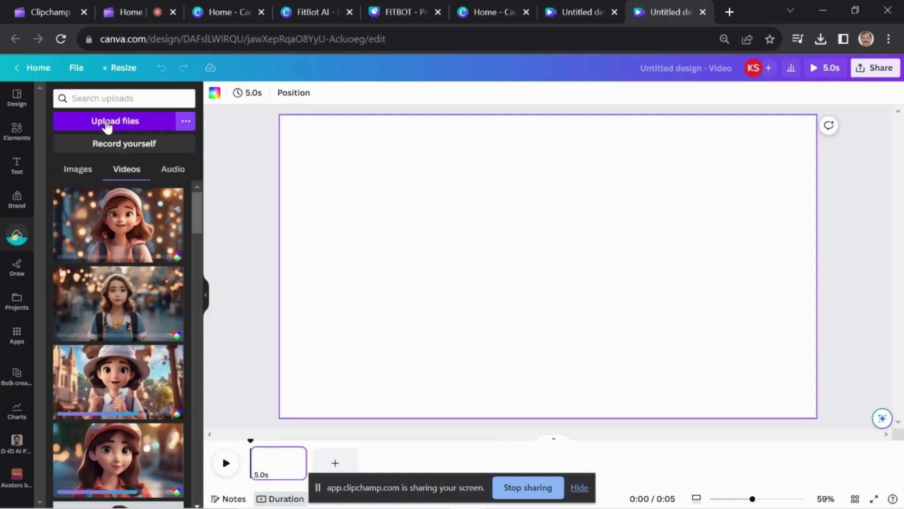
left_click(563, 176, "ctrl")
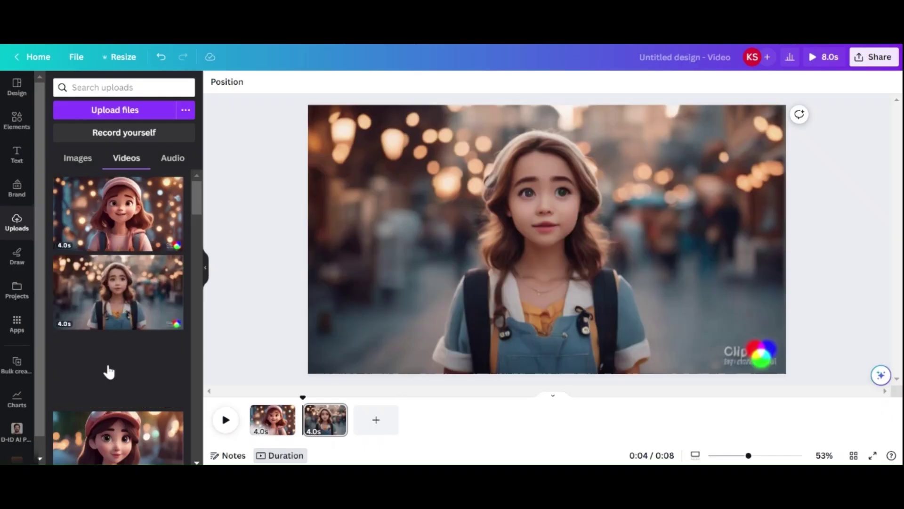
Step: Add the girl clips to the video and lay the narration track beneath them
left_click_drag(109, 371, 377, 419)
left_click_drag(119, 441, 231, 419)
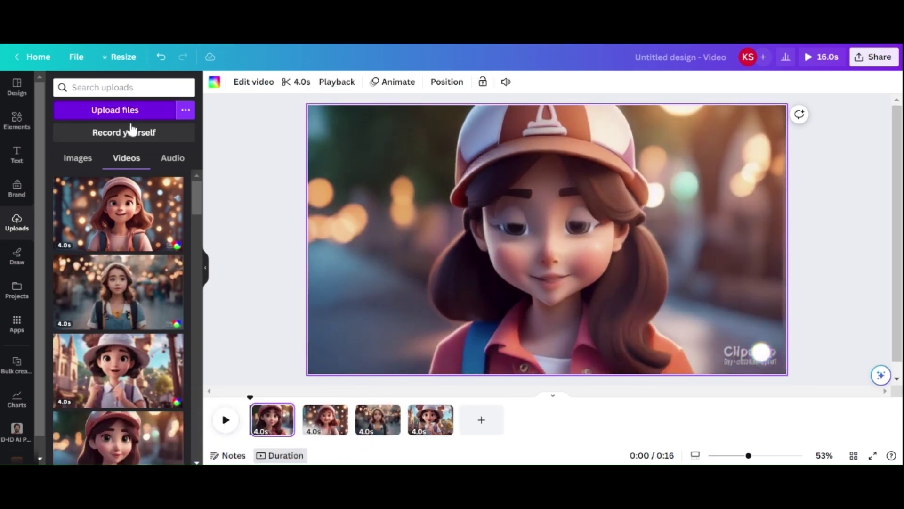
left_click(181, 160)
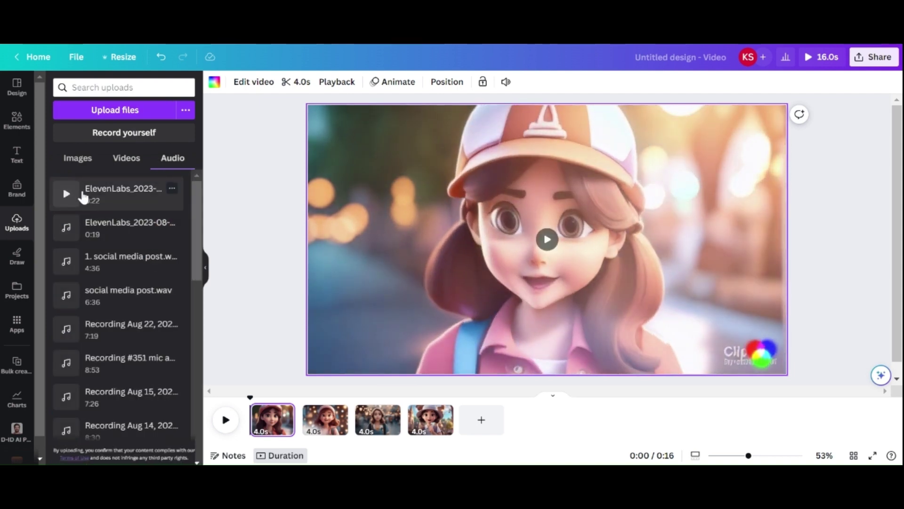
left_click_drag(80, 193, 153, 252)
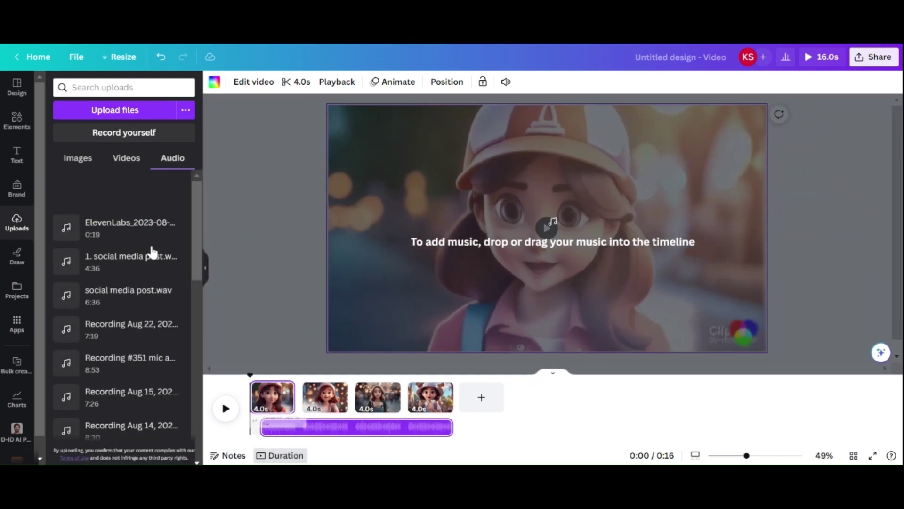
left_click_drag(250, 417, 434, 424)
left_click(424, 198)
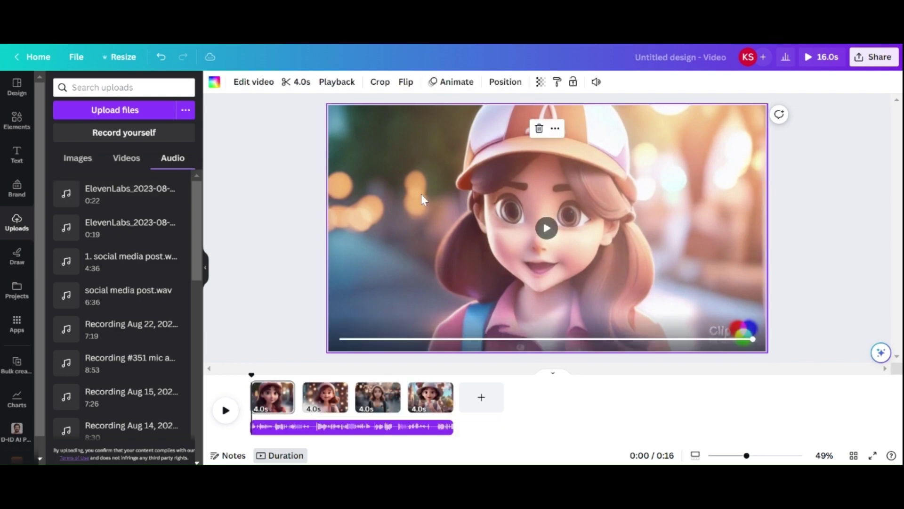
Step: Try the Festive, Peony, The blues and Cali filters, then leave the clip unfiltered
left_click(255, 83)
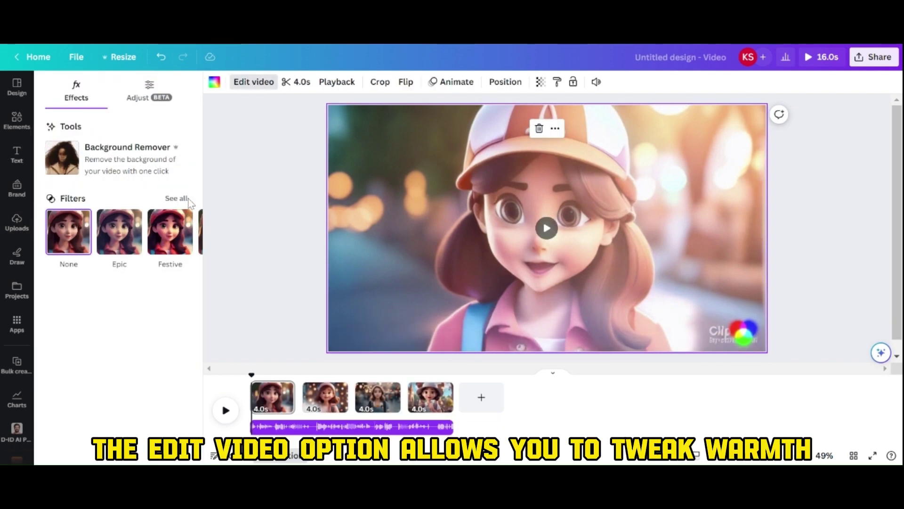
left_click(172, 250)
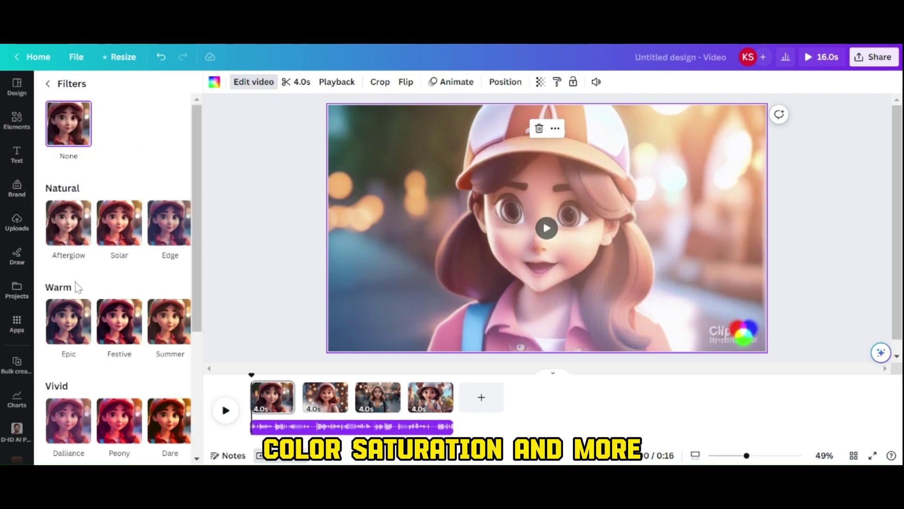
scroll(106, 302, "down", 5)
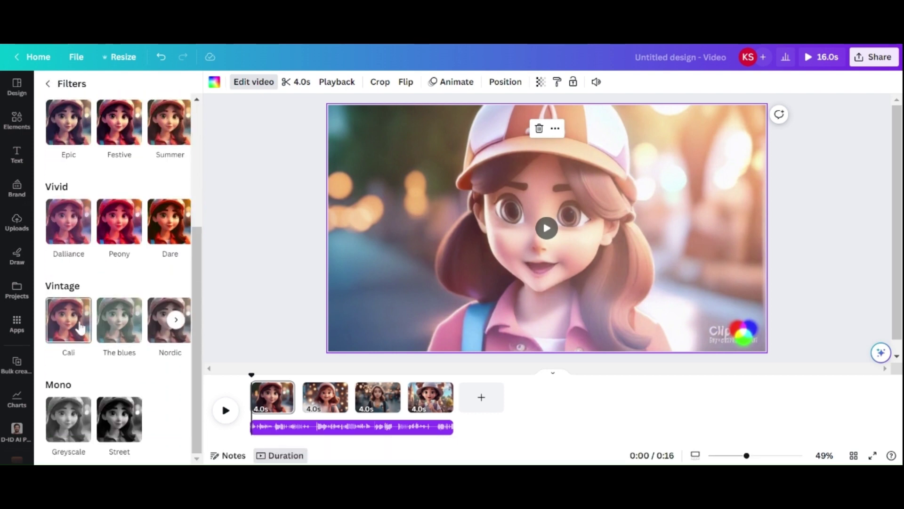
scroll(100, 347, "up", 5)
left_click(121, 340)
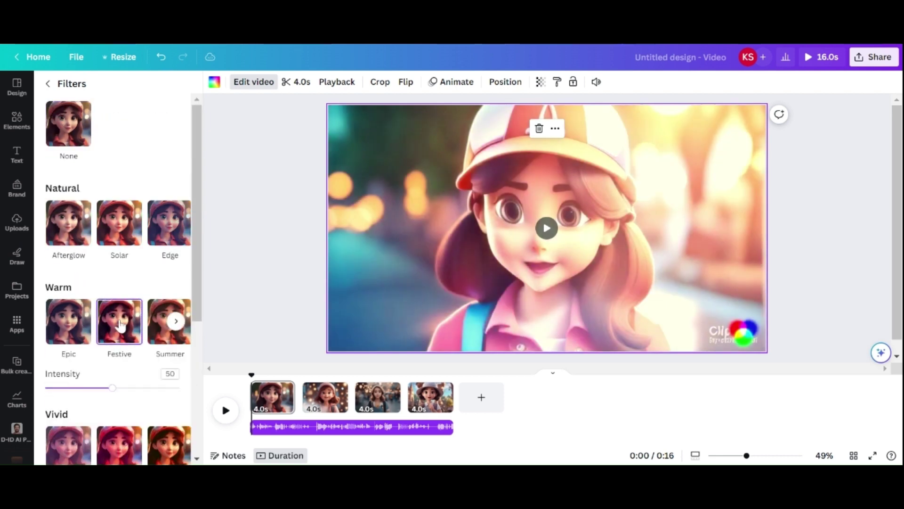
scroll(137, 380, "down", 3)
left_click(123, 339)
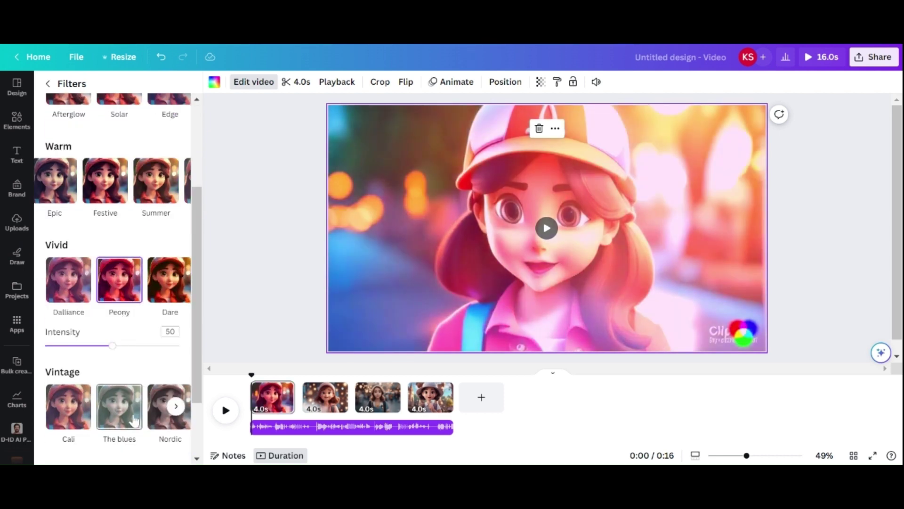
left_click(119, 406)
left_click(67, 373)
scroll(81, 297, "up", 3)
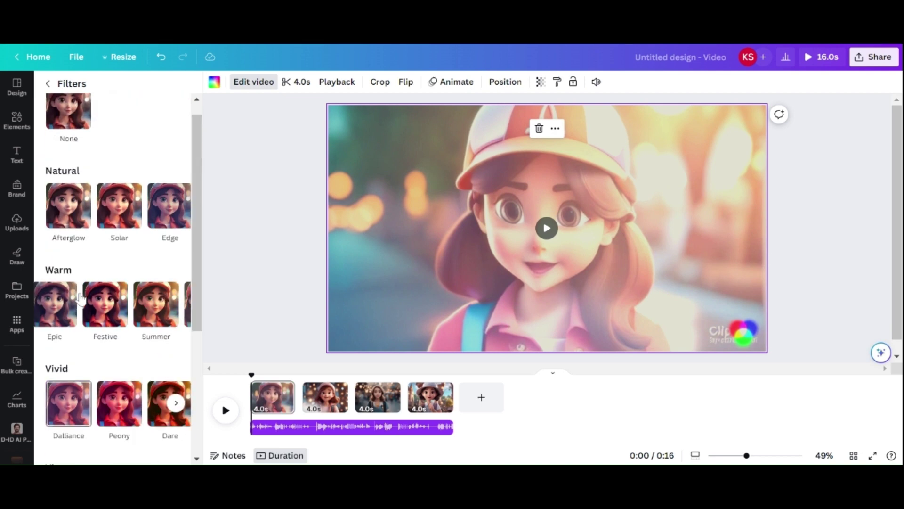
left_click(69, 118)
left_click(48, 83)
Step: Set the clip's contrast to 36 and shadows to 24
left_click(139, 97)
left_click_drag(113, 272, 136, 272)
mouse_move(113, 328)
left_mouse_down()
mouse_move(126, 329)
mouse_move(67, 326)
mouse_move(108, 325)
left_mouse_up()
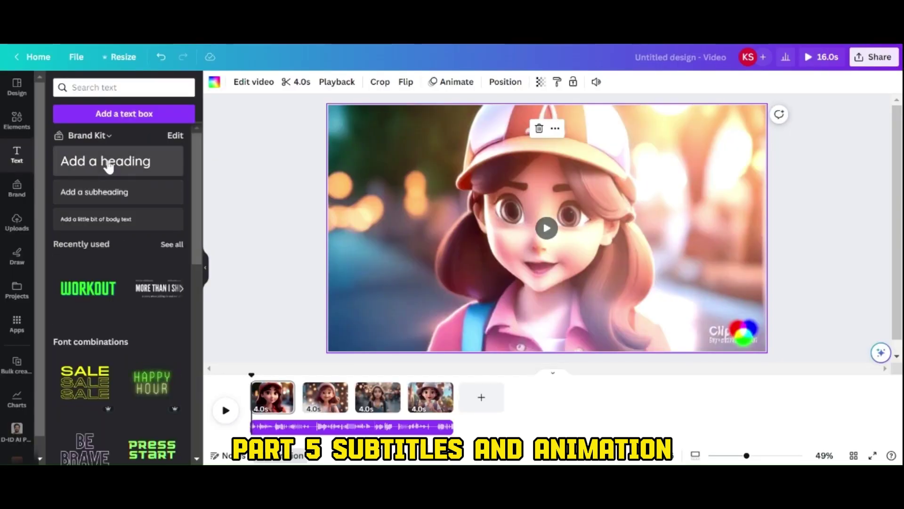
Step: Add a heading with the Lily passage as a subtitle at the bottom of the video
left_click(107, 162)
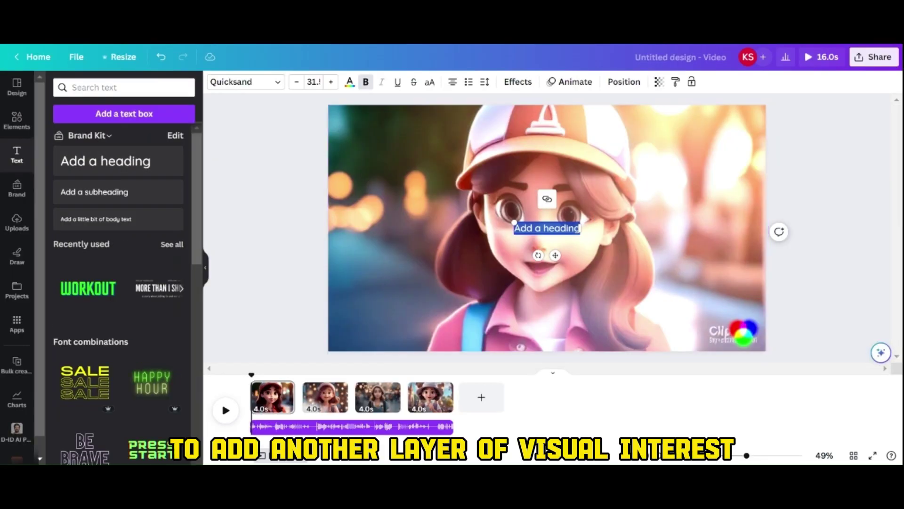
left_click(534, 228)
key("ctrl+a")
key("ctrl+v")
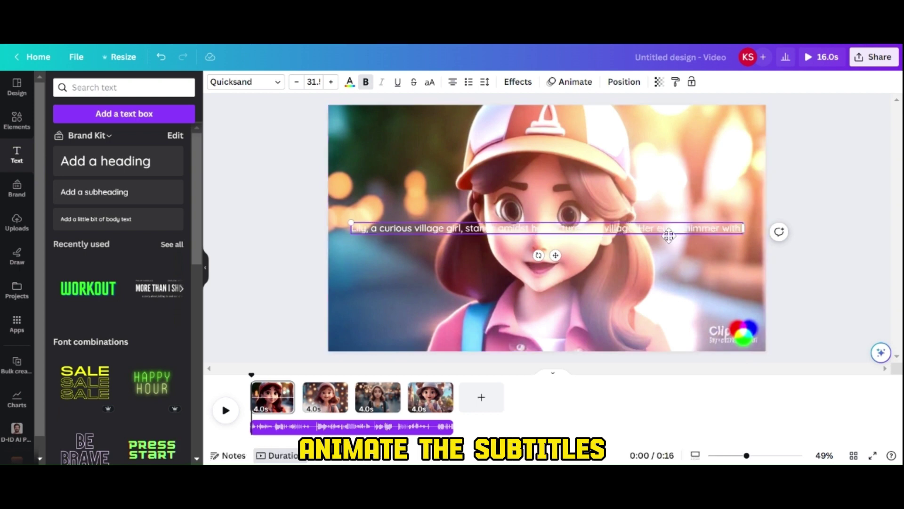
left_click_drag(665, 245, 672, 320)
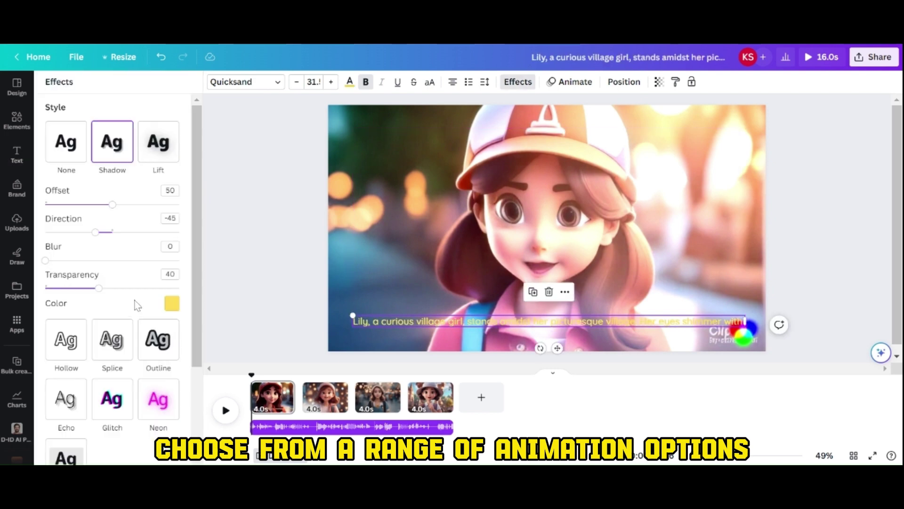
Step: Try the Lift, Outline, Glitch and Background text effects on the subtitle
scroll(136, 307, "down", 3)
scroll(125, 323, "up", 3)
left_click(157, 147)
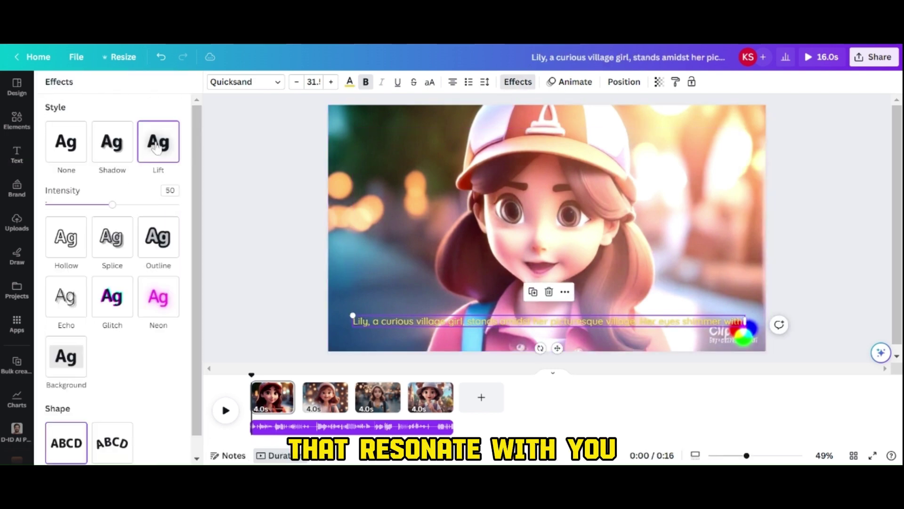
left_click(157, 240)
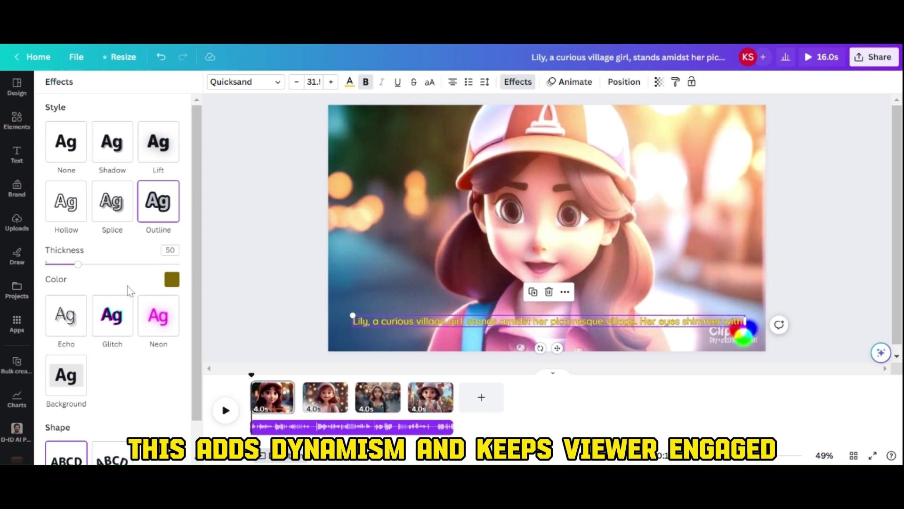
left_click(112, 315)
scroll(115, 347, "down", 2)
left_click(65, 340)
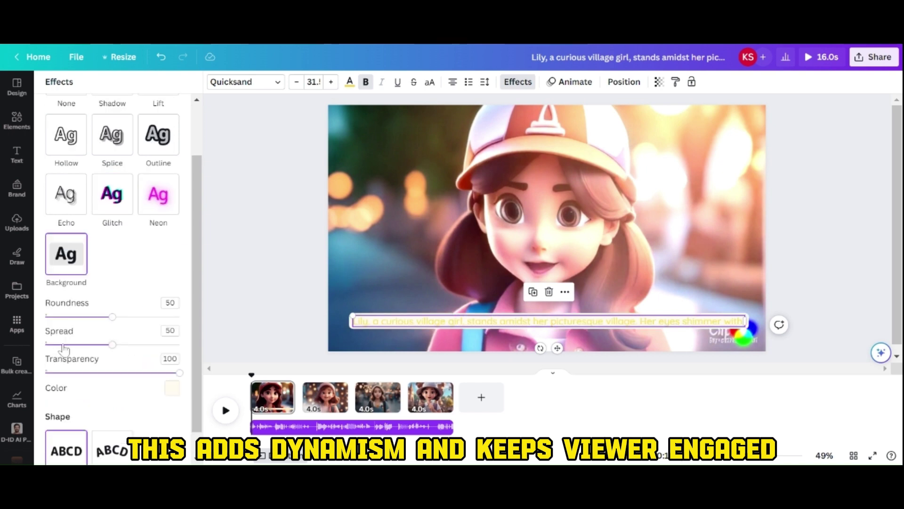
scroll(137, 277, "up", 2)
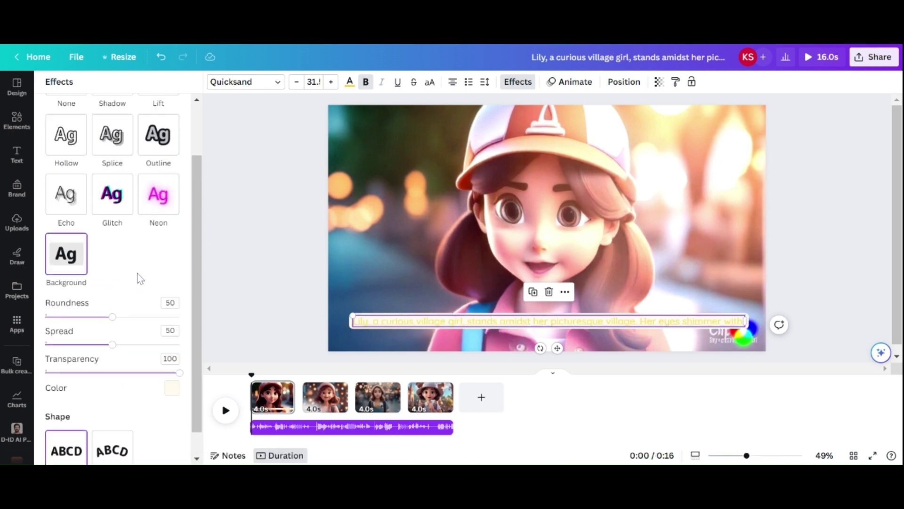
scroll(141, 278, "down", 3)
scroll(140, 285, "up", 3)
key("Escape")
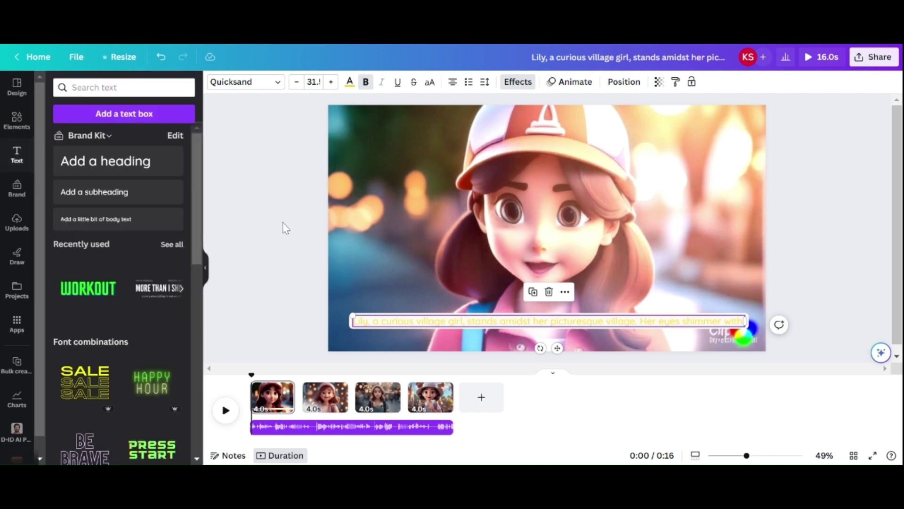
Step: Make the subtitle text black
left_click(339, 334)
left_click(390, 324)
left_click(349, 82)
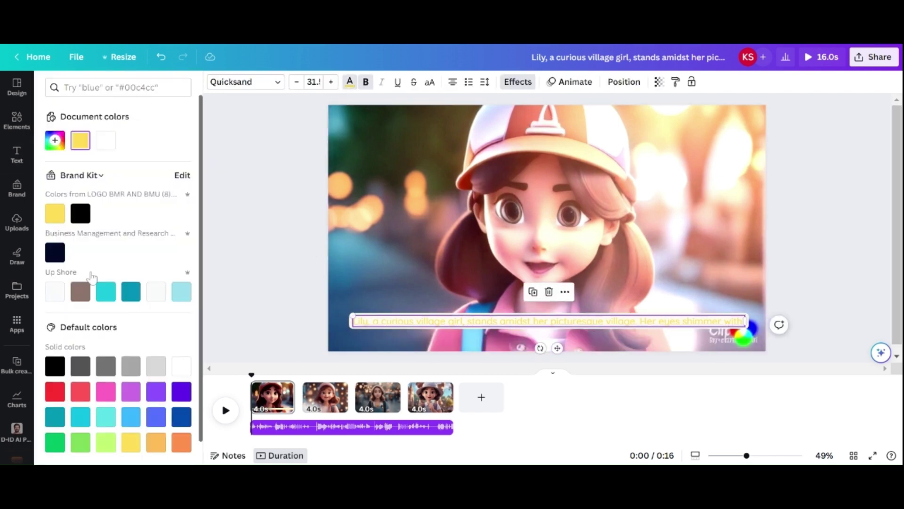
left_click(80, 213)
Step: Apply the Baseline text animation to the subtitle
left_click(838, 344)
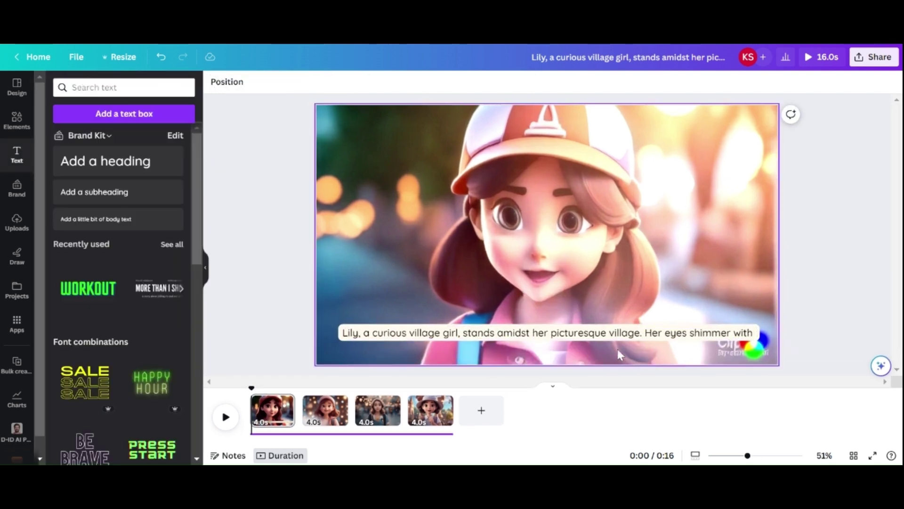
left_click(608, 337)
left_click(569, 82)
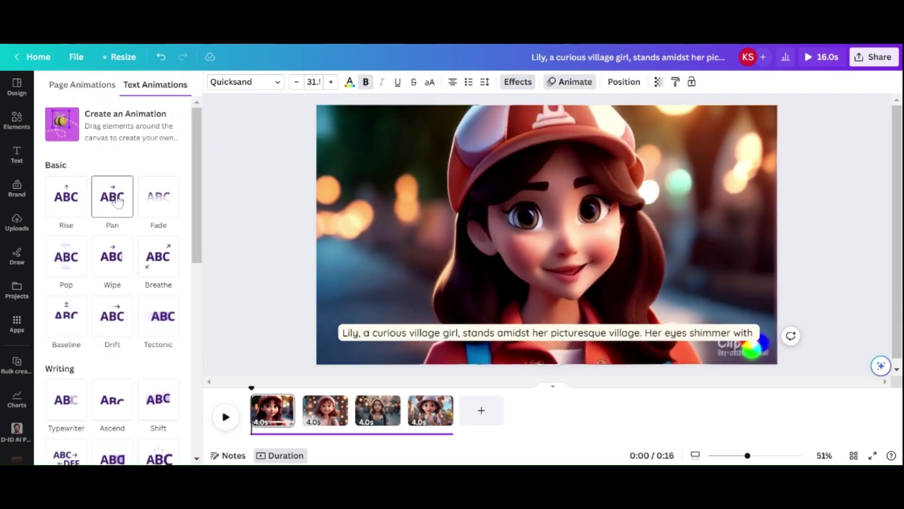
left_click(66, 315)
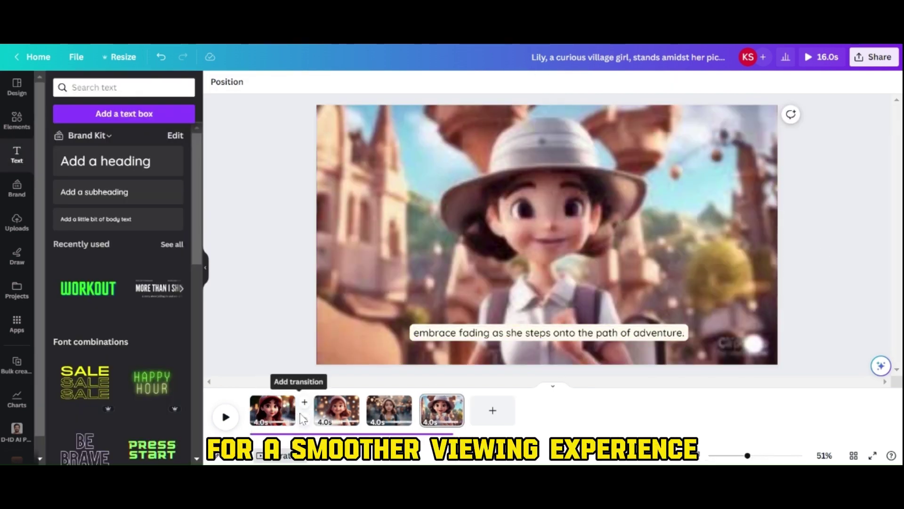
Step: Preview Slide, Circle Wipe, Color Wipe and Line Wipe, then apply a 0.5-second Dissolve between all pages
left_click(303, 407)
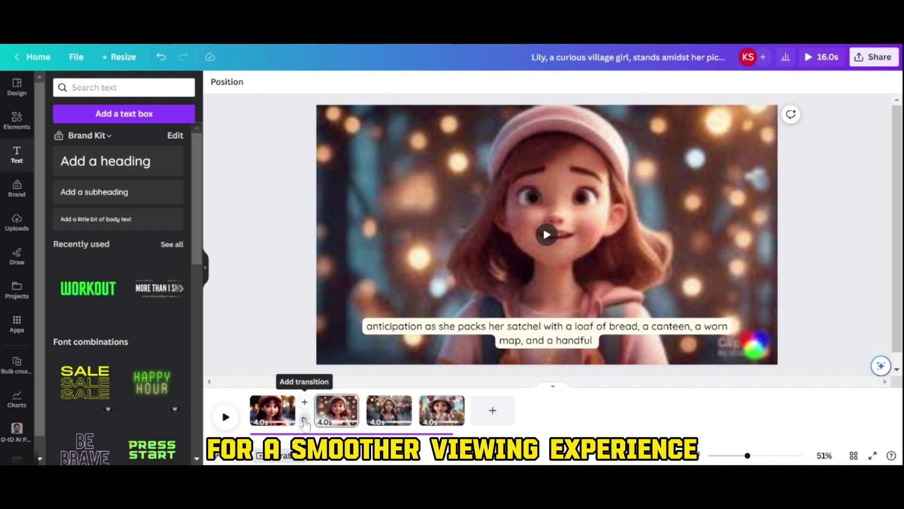
left_click(303, 419)
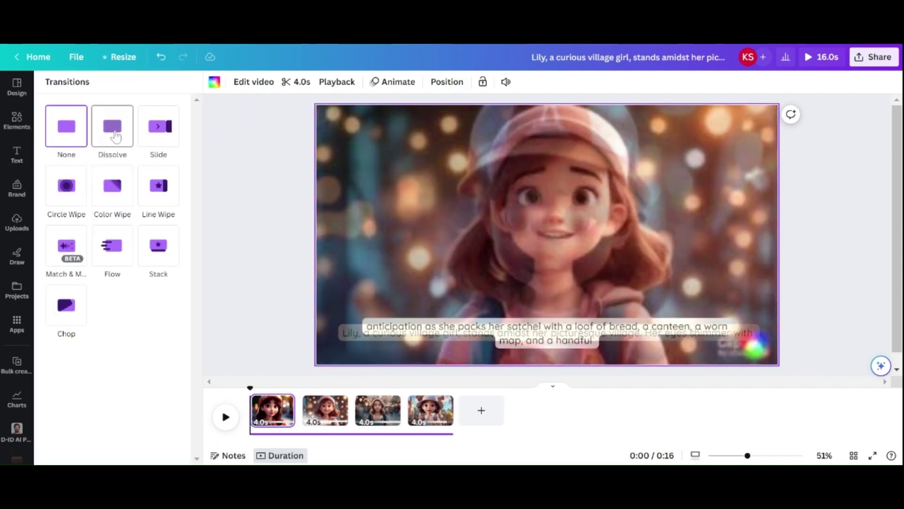
left_click(114, 136)
left_click(160, 134)
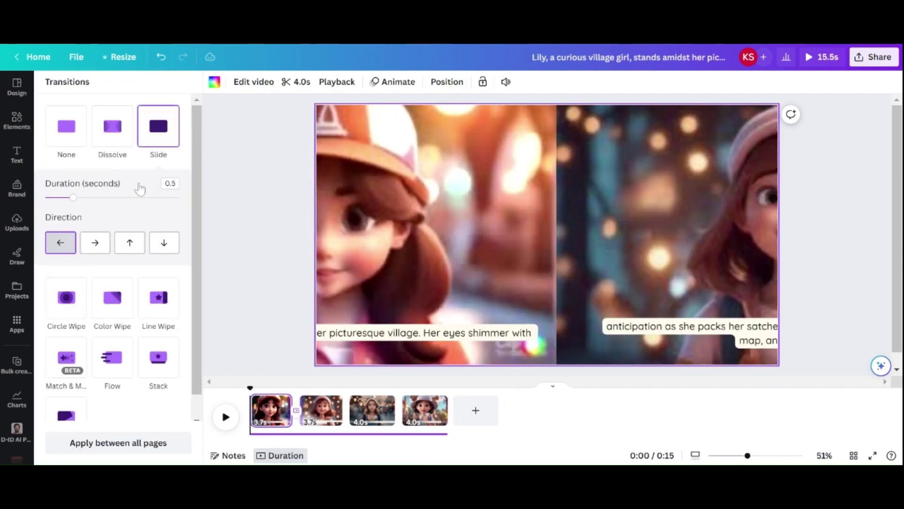
left_click(71, 299)
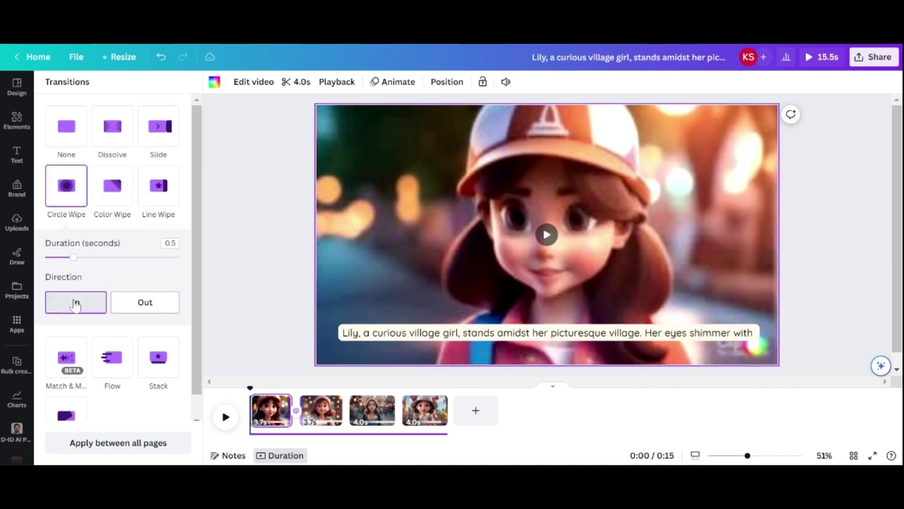
left_click(120, 193)
left_click(161, 197)
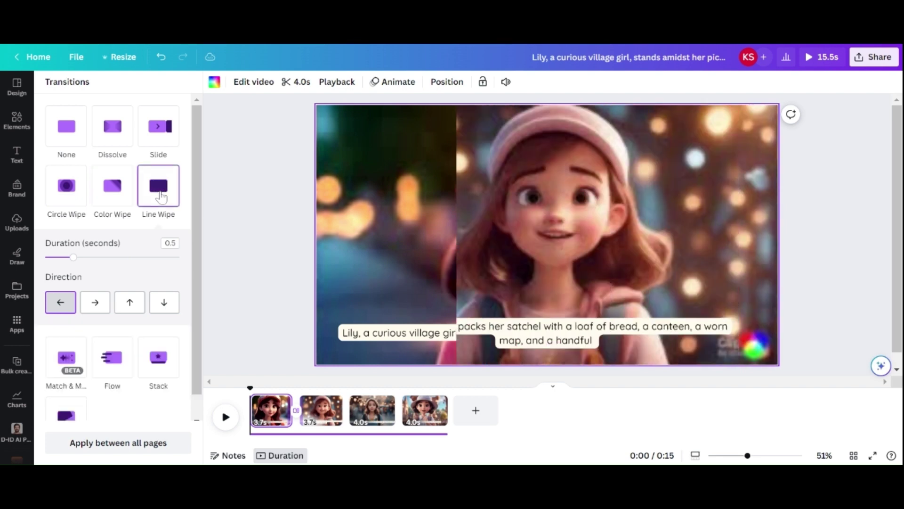
left_click(117, 136)
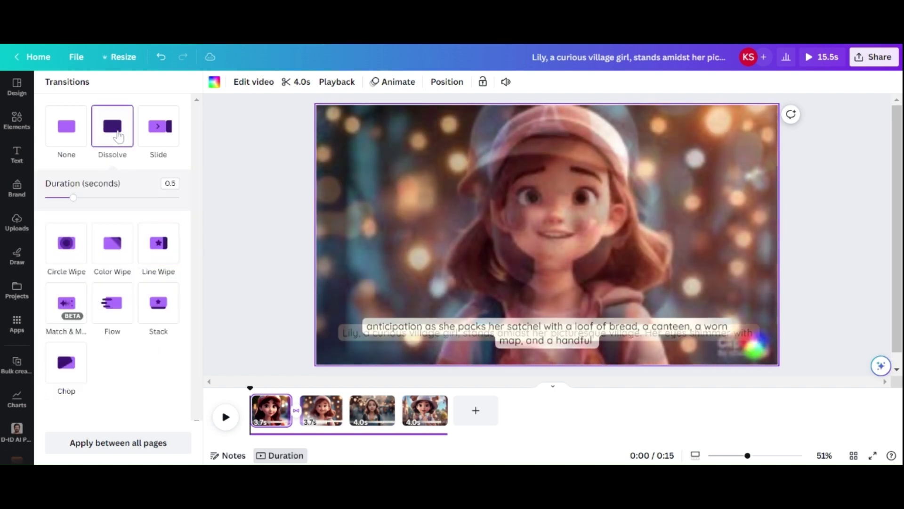
left_click(80, 447)
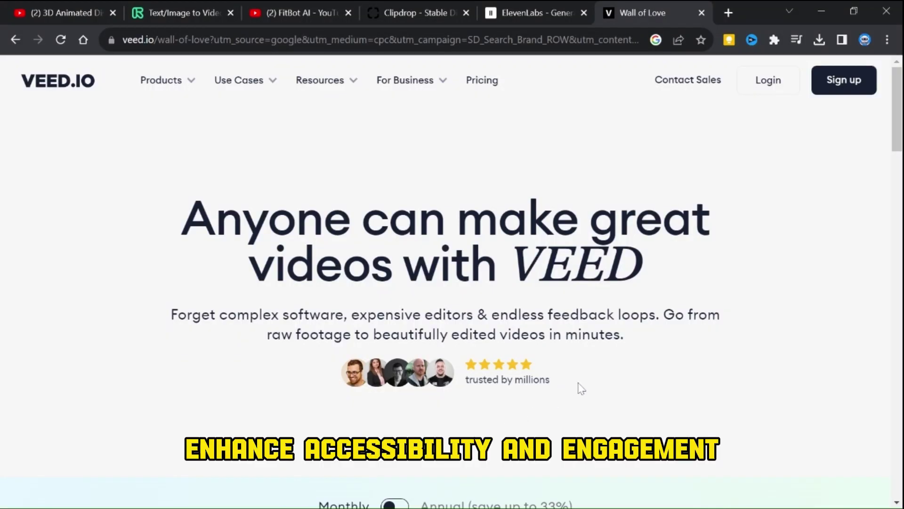
Step: Scroll through the VEED.IO landing page and pricing section
scroll(452, 282, "down", 6)
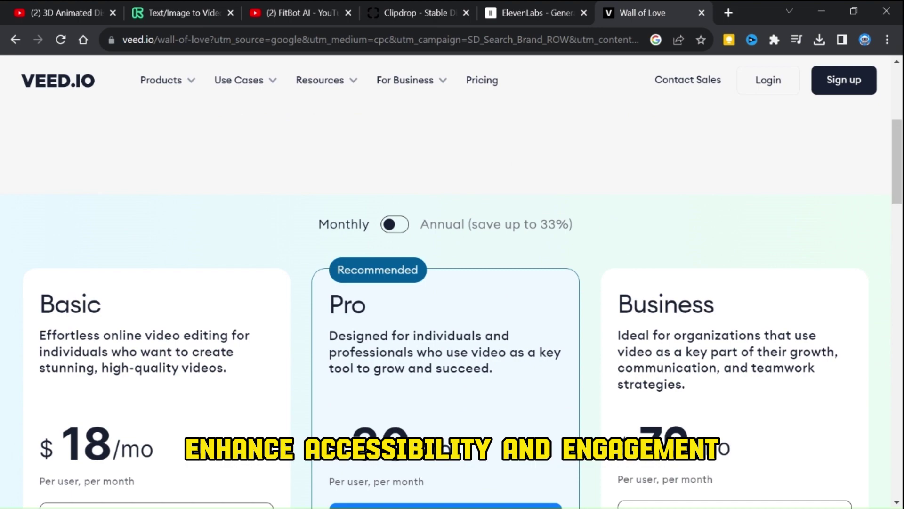
scroll(452, 283, "down", 10)
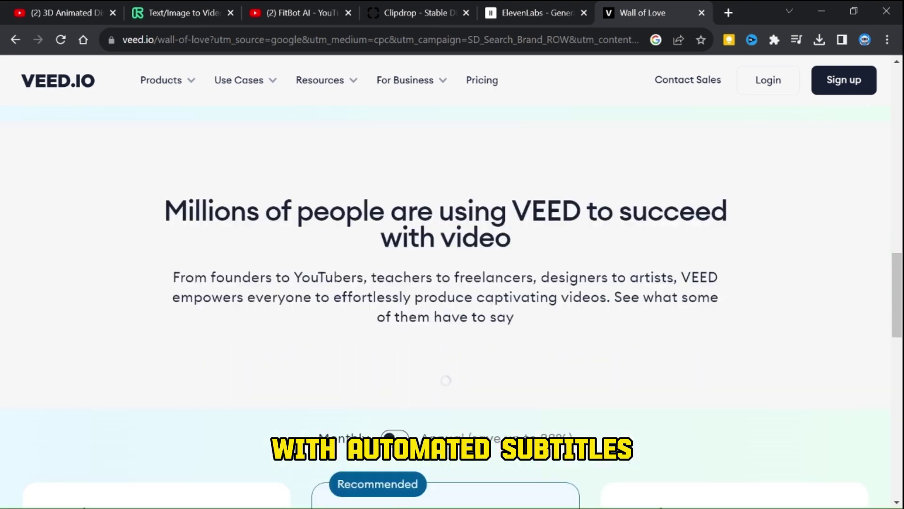
scroll(452, 282, "down", 10)
scroll(452, 282, "up", 3)
scroll(452, 282, "up", 12)
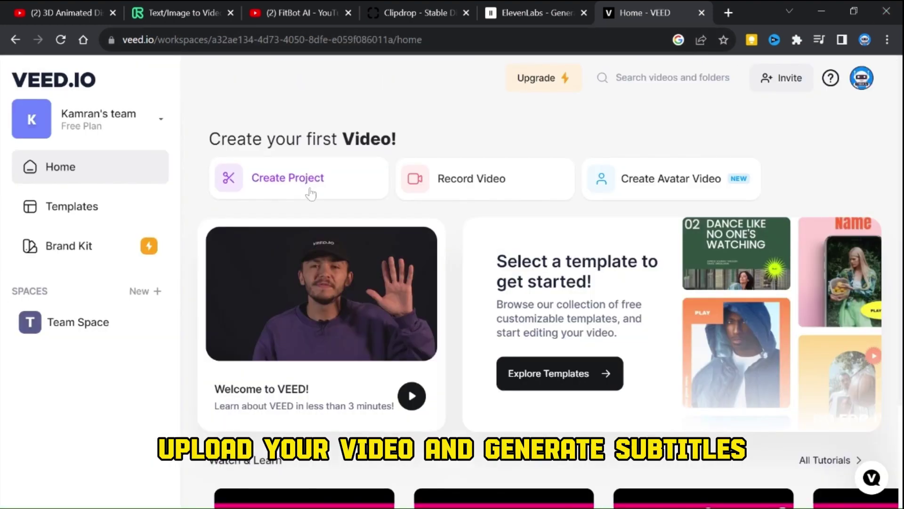
Step: Start a new VEED project with the cartoon girl video and dismiss the upgrade offer
left_click(307, 182)
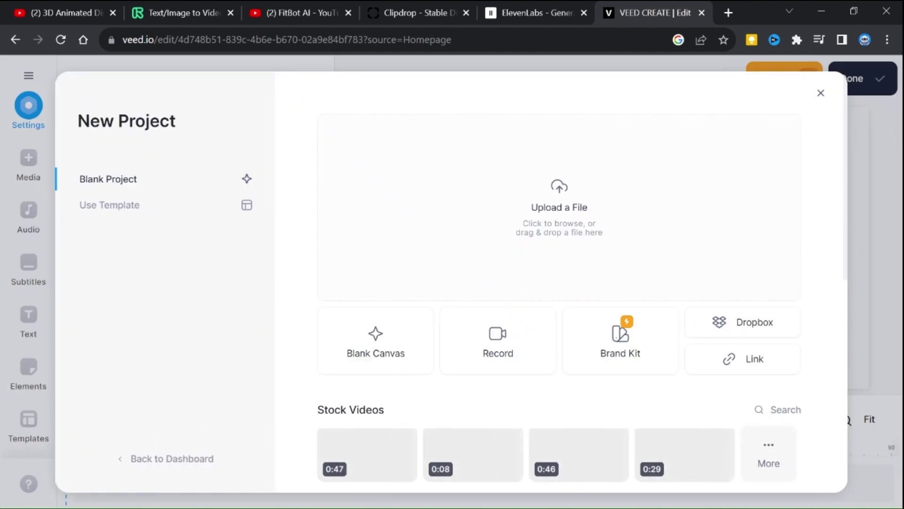
key("Escape")
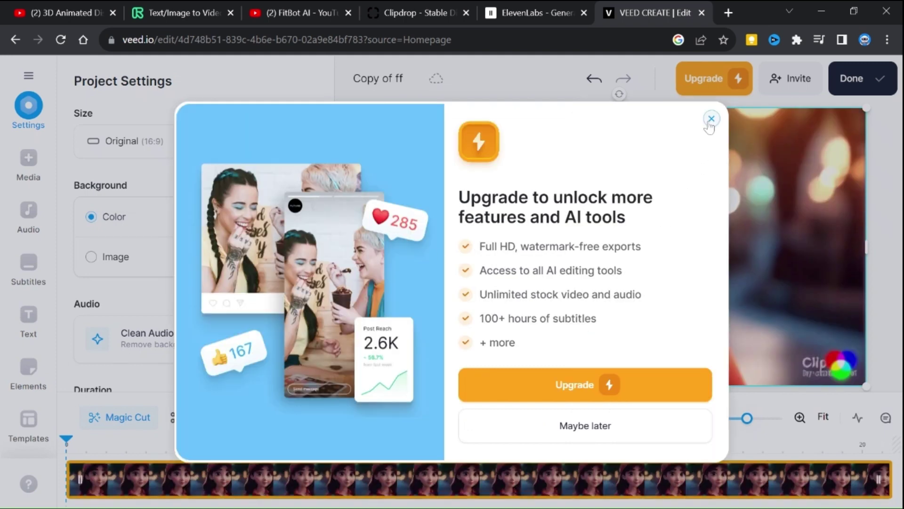
left_click(583, 427)
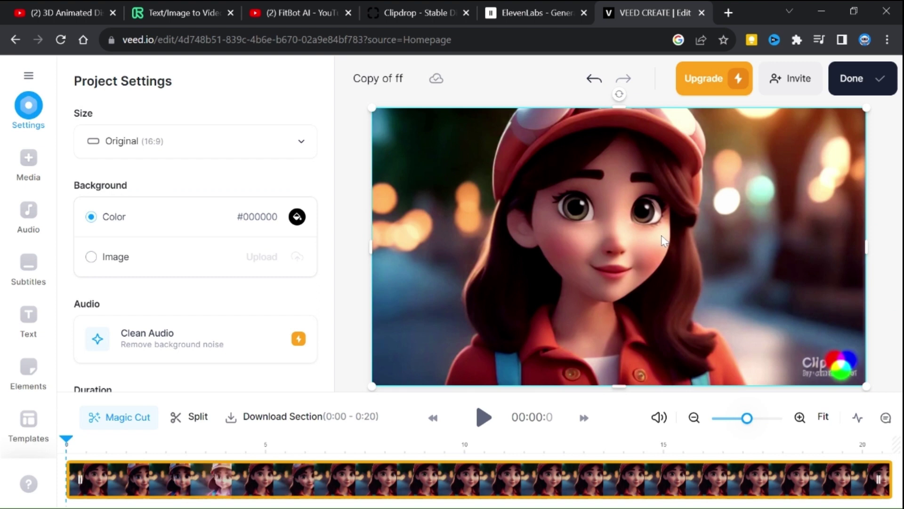
Step: Auto-generate subtitles for the narration with English as the spoken language
left_click(56, 262)
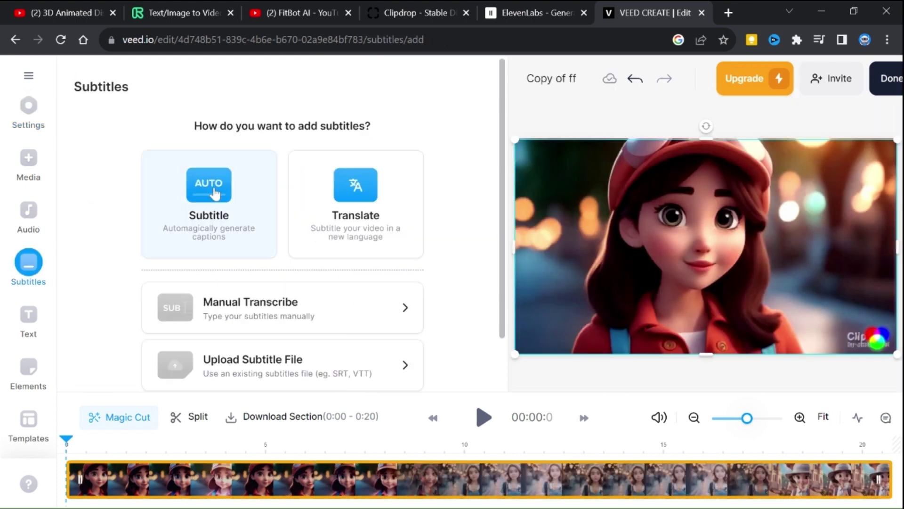
left_click(196, 221)
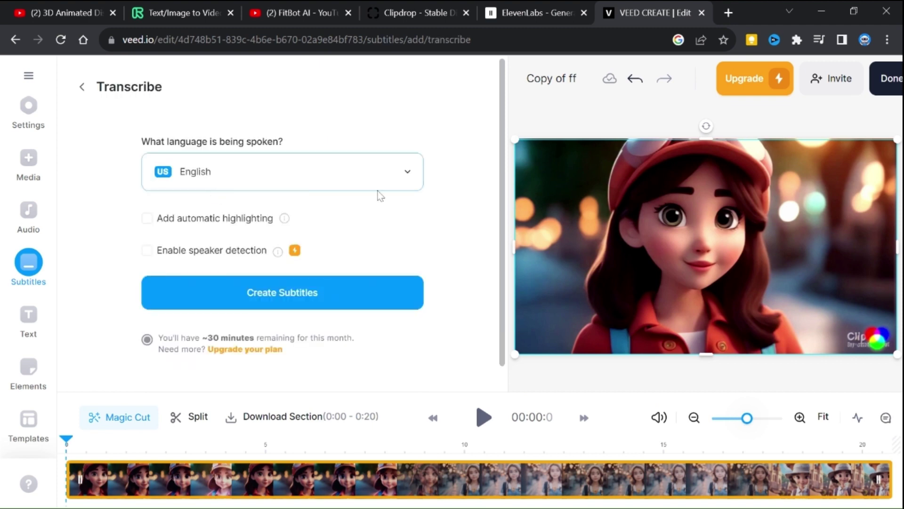
left_click(397, 176)
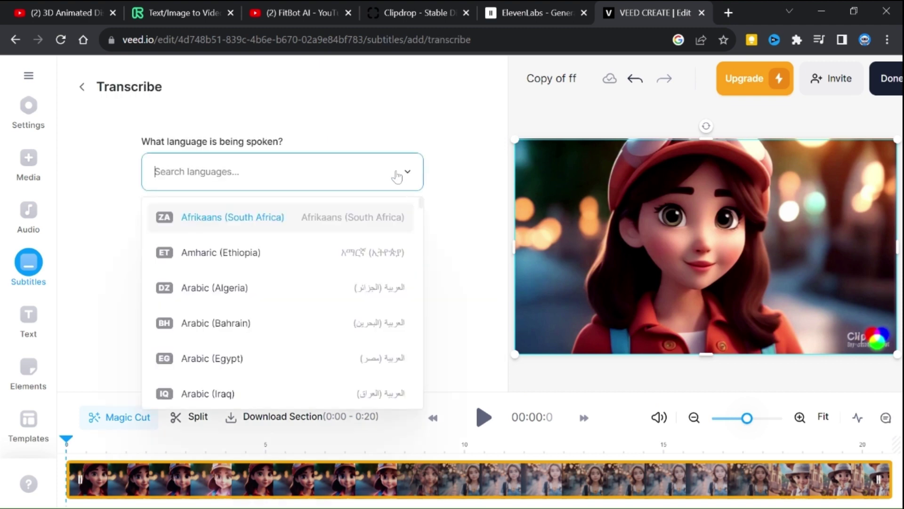
left_click(399, 176)
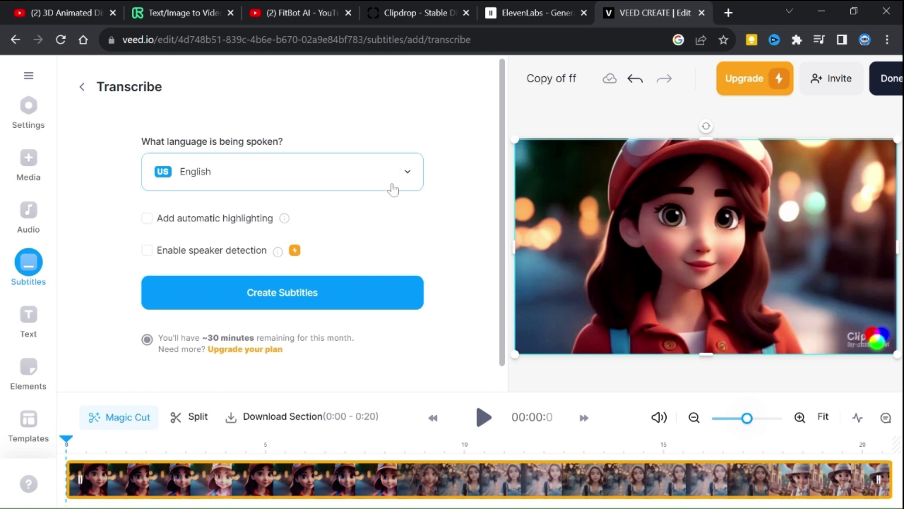
left_click(285, 295)
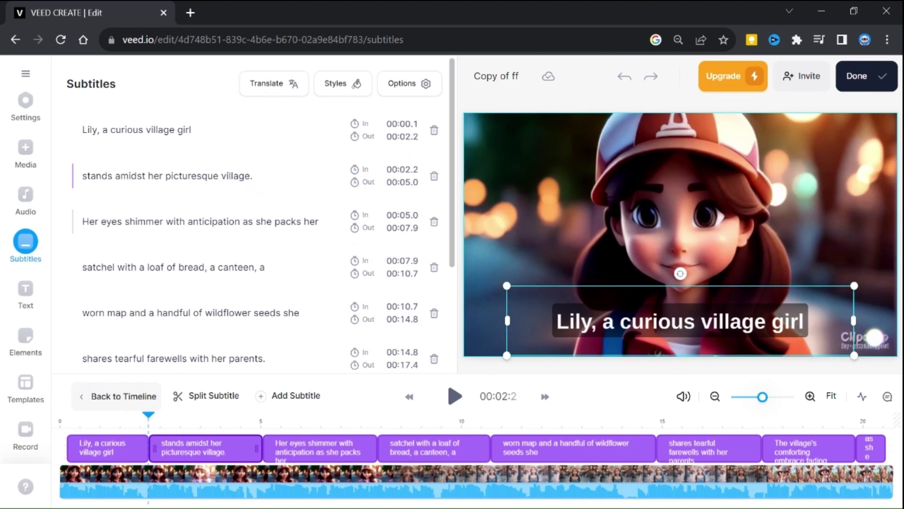
Step: Try the Highlight and Box Highlight caption styles, settling on Retro
left_click(333, 86)
left_click(216, 156)
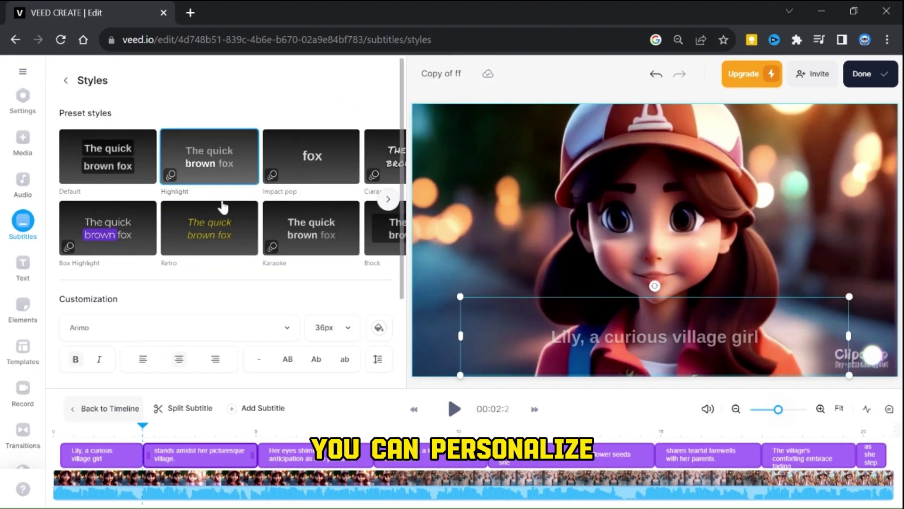
left_click(213, 231)
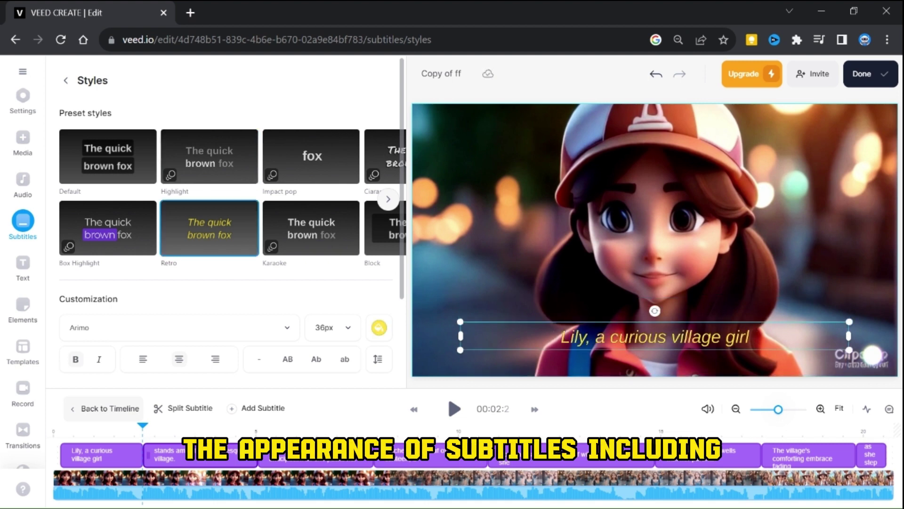
left_click(111, 228)
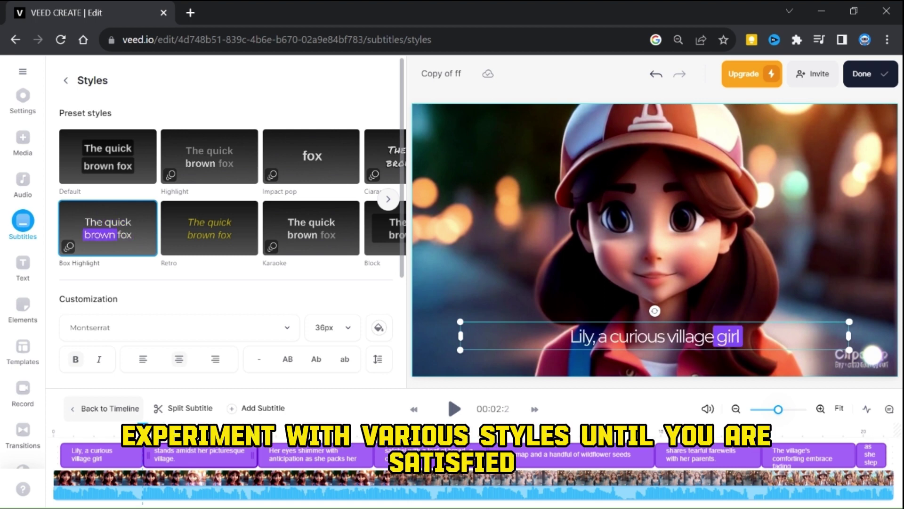
left_click(208, 235)
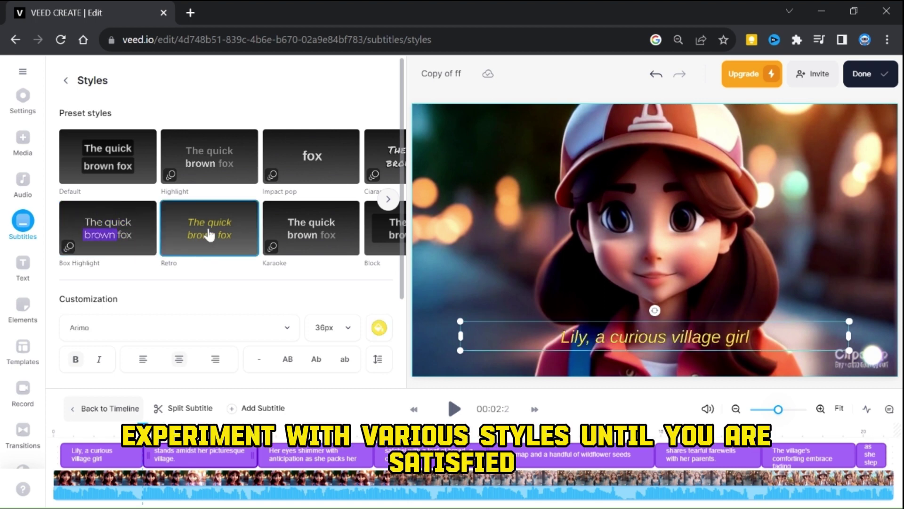
Step: Centre the subtitles, switch them to Title Case, and bring up the Effect options
scroll(215, 302, "down", 3)
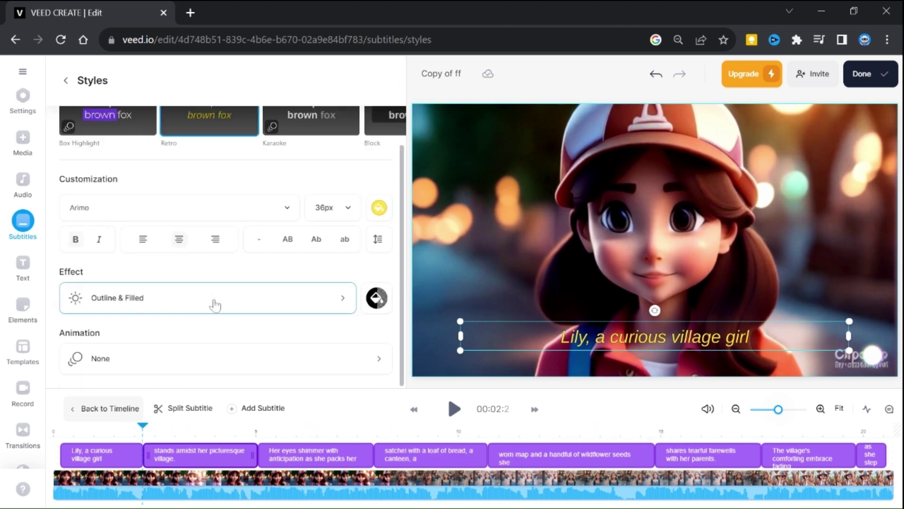
left_click(143, 240)
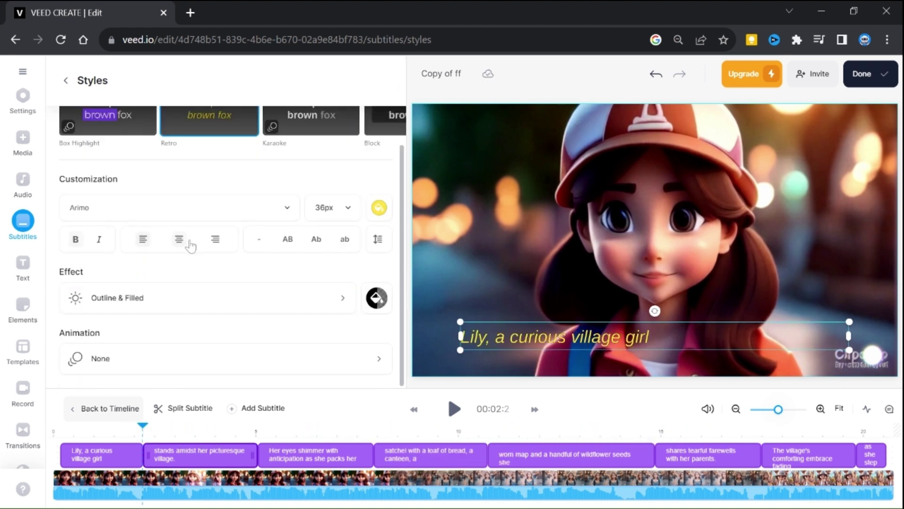
left_click(218, 241)
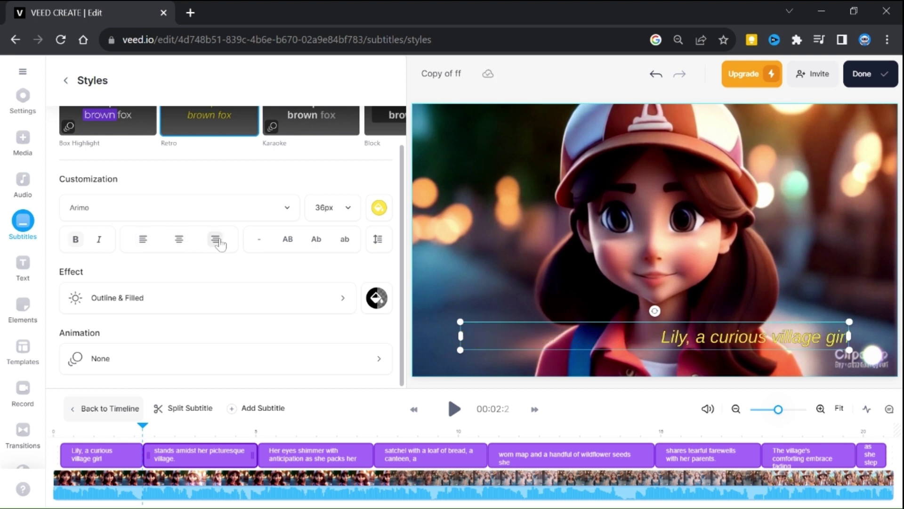
left_click(188, 241)
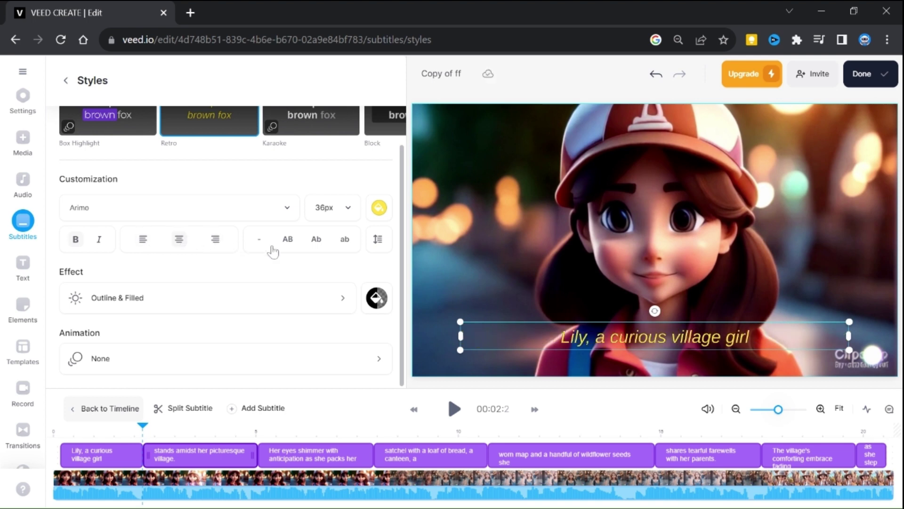
left_click(291, 247)
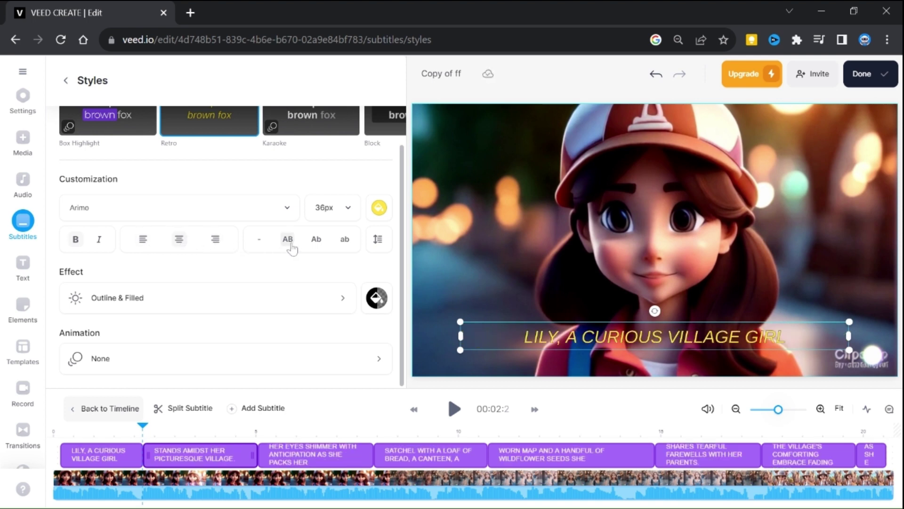
left_click(315, 241)
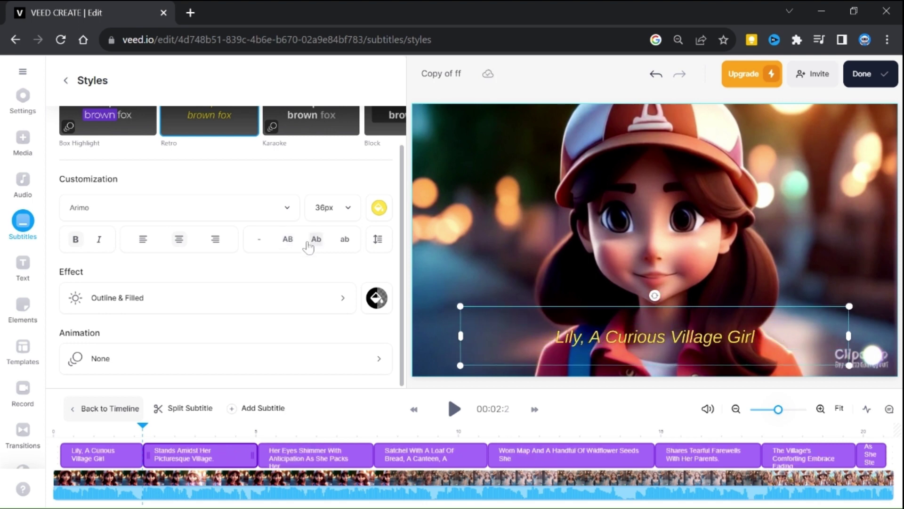
left_click(202, 296)
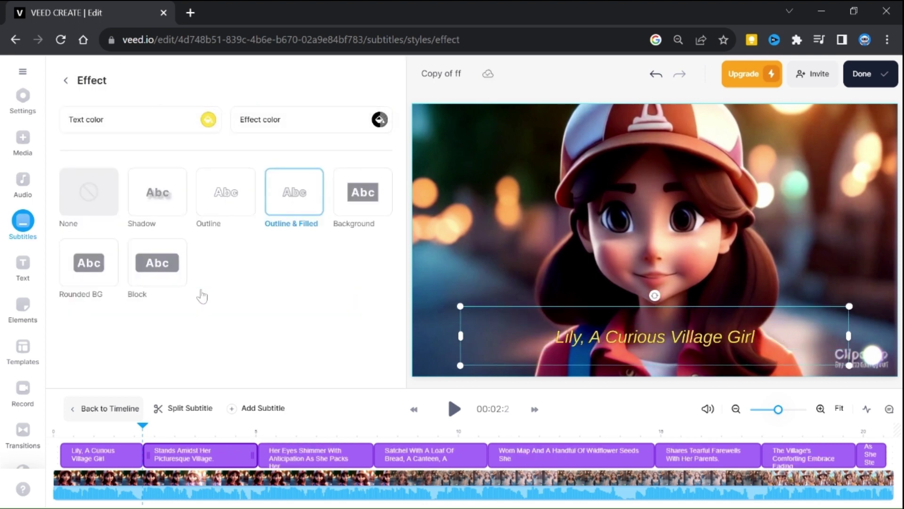
Step: Apply the Rounded BG effect behind the subtitles after trying red, green and pink box colours
left_click(165, 268)
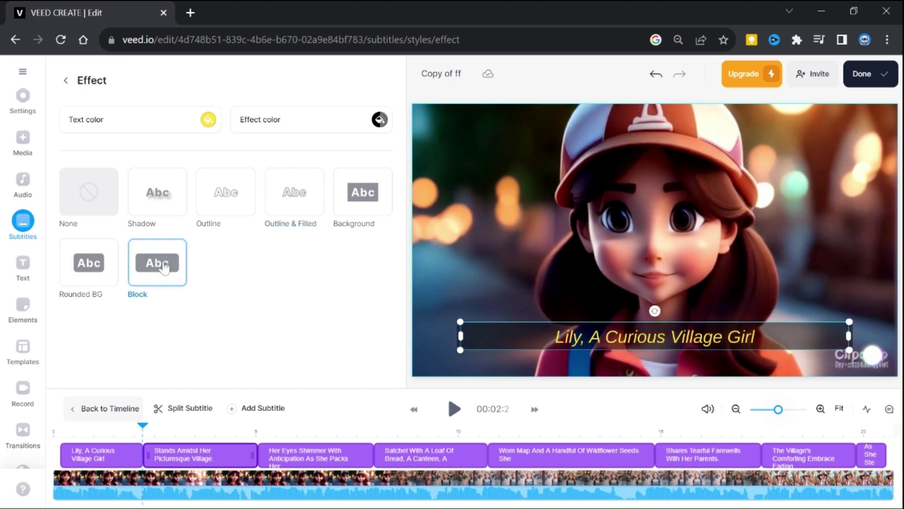
left_click(89, 263)
left_click(297, 120)
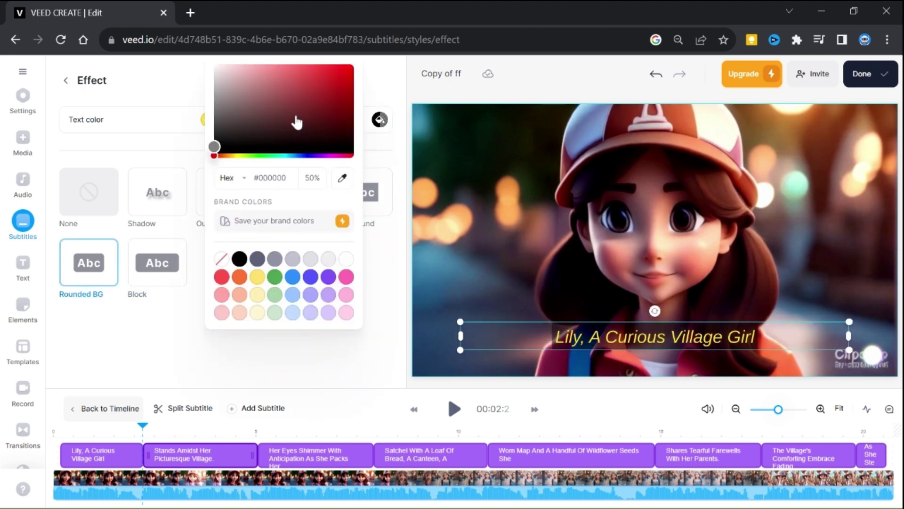
left_click(279, 97)
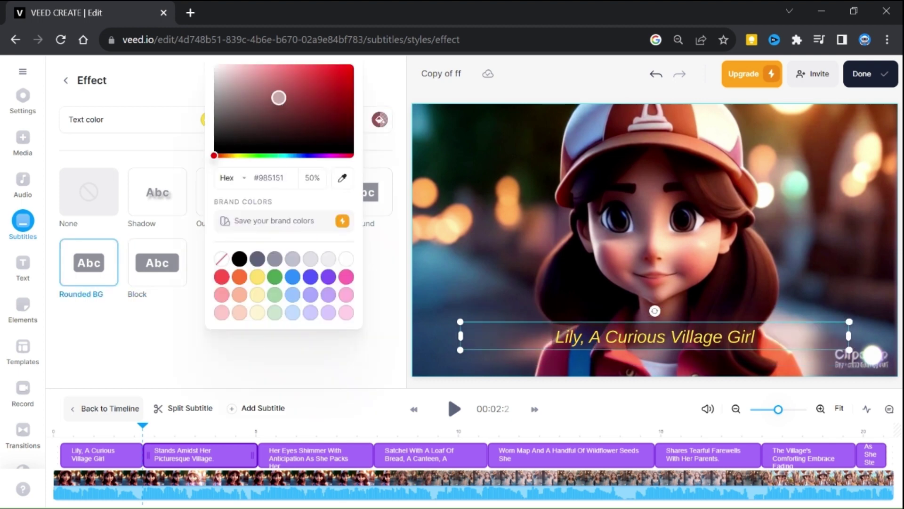
left_click(276, 278)
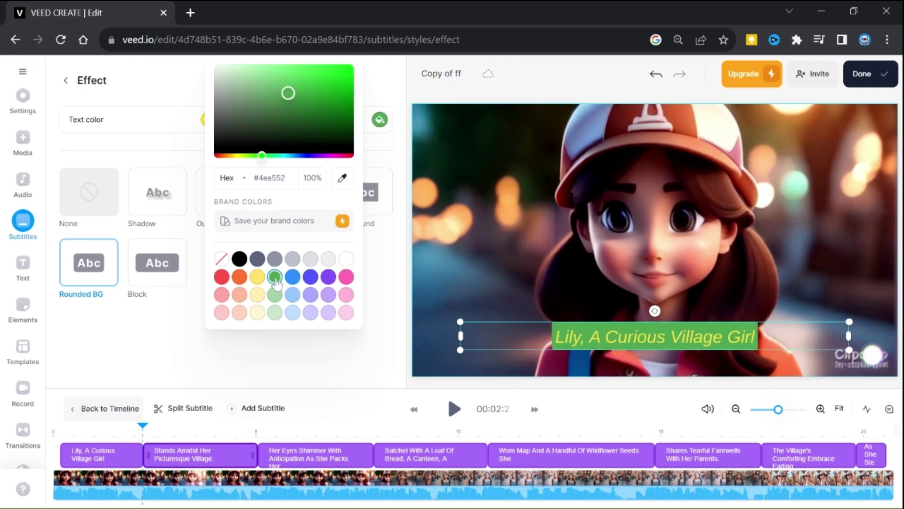
left_click(345, 277)
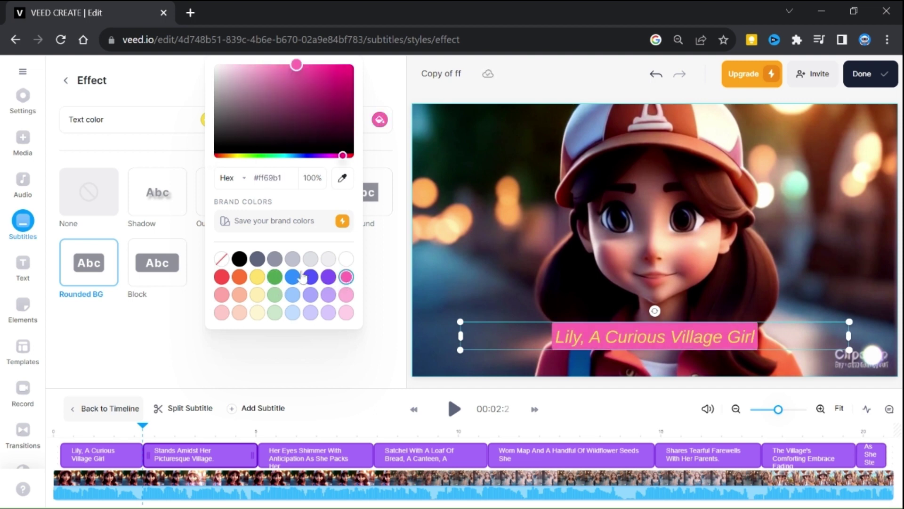
key("Escape")
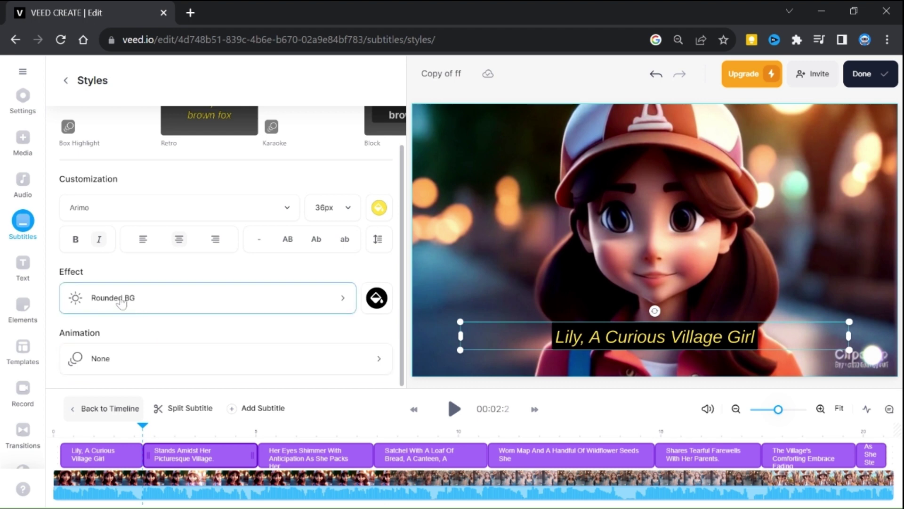
Step: Try Float In ↓ and Float In ↑, then give the subtitles the Impact Pop animation
left_click(229, 362)
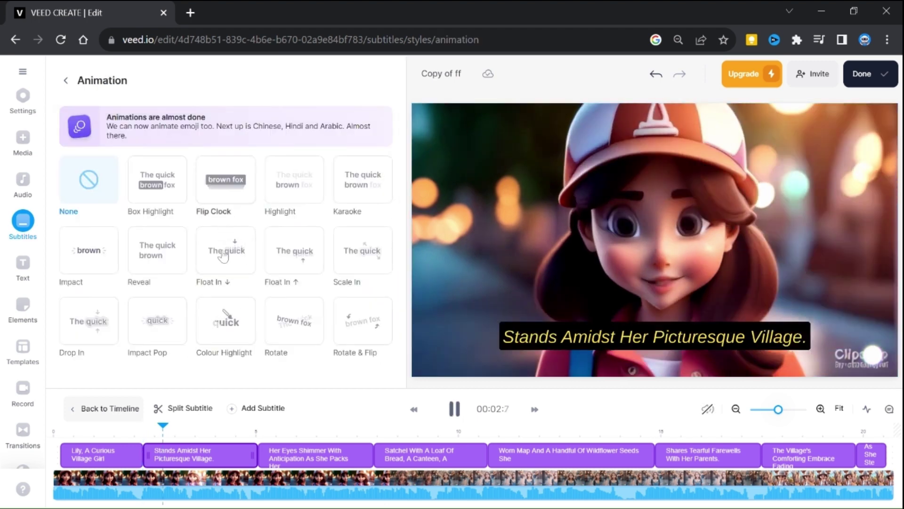
left_click(225, 254)
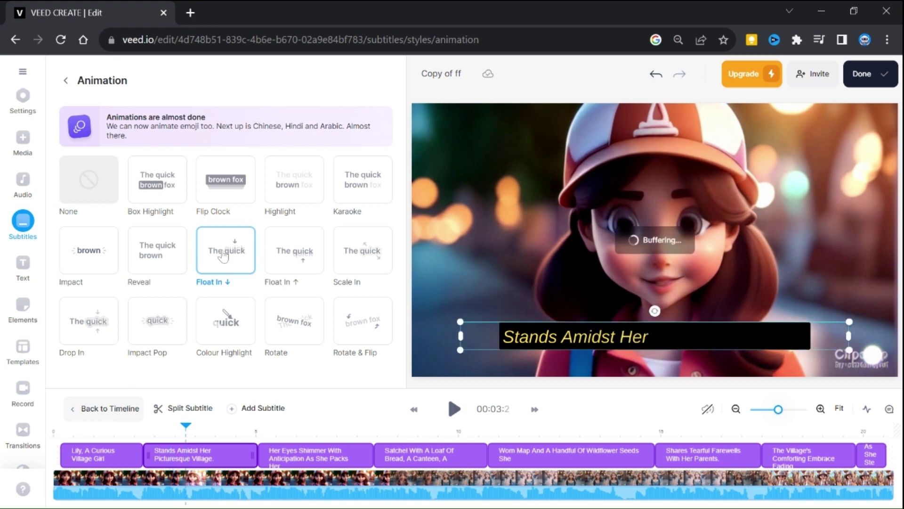
left_click(299, 257)
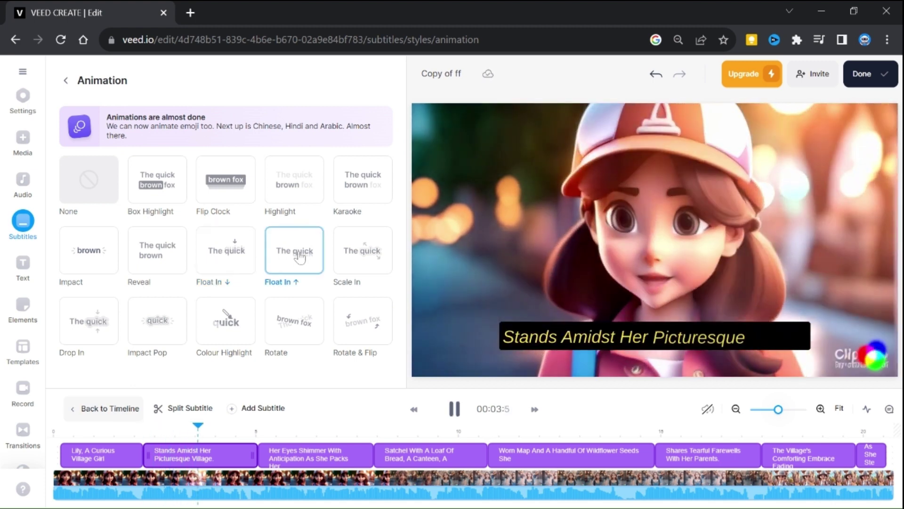
left_click(151, 330)
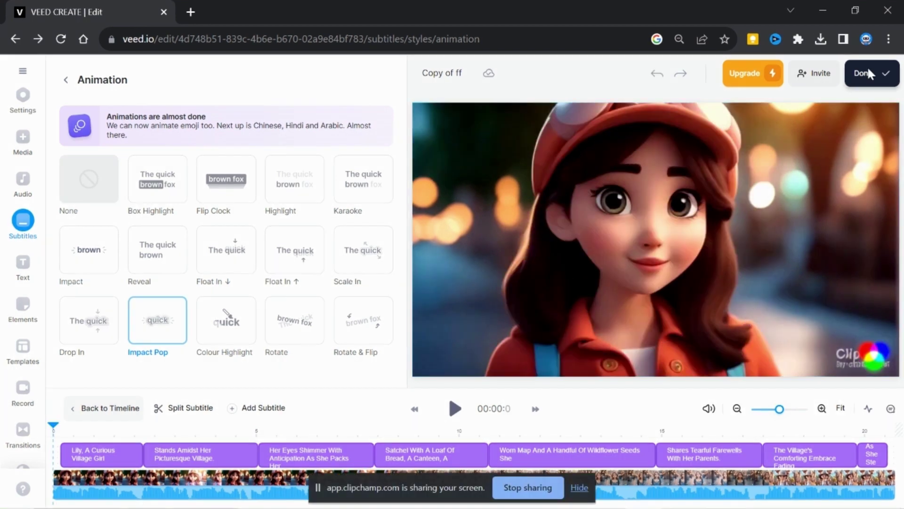
Step: Render the 'Copy of ff' video and download it as an MP4 file
left_click(868, 73)
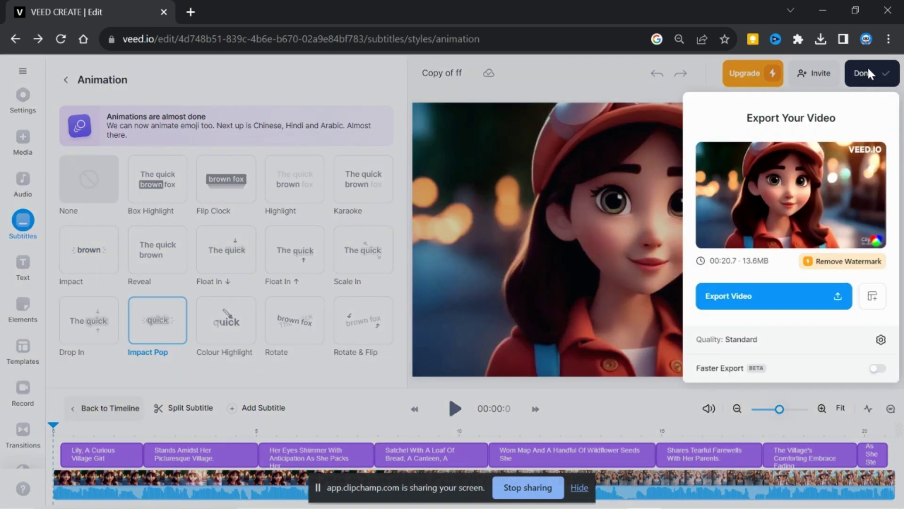
left_click(736, 304)
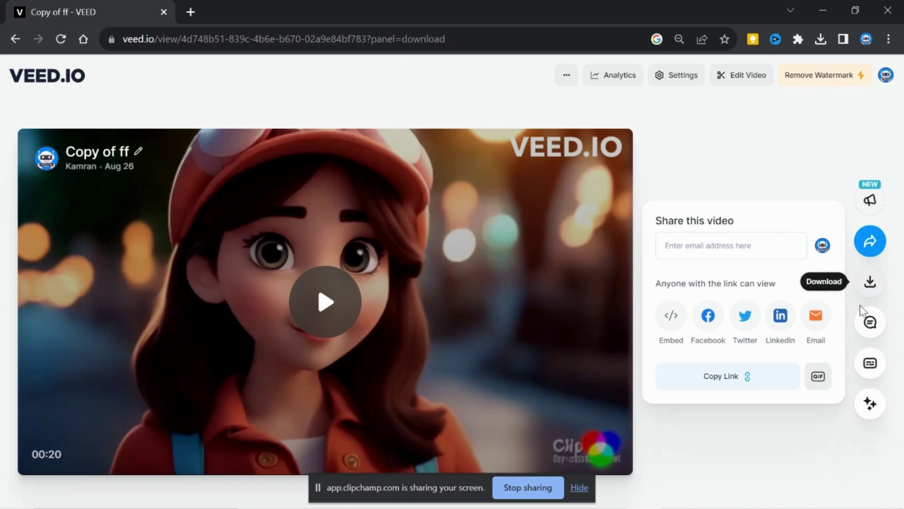
left_click(871, 282)
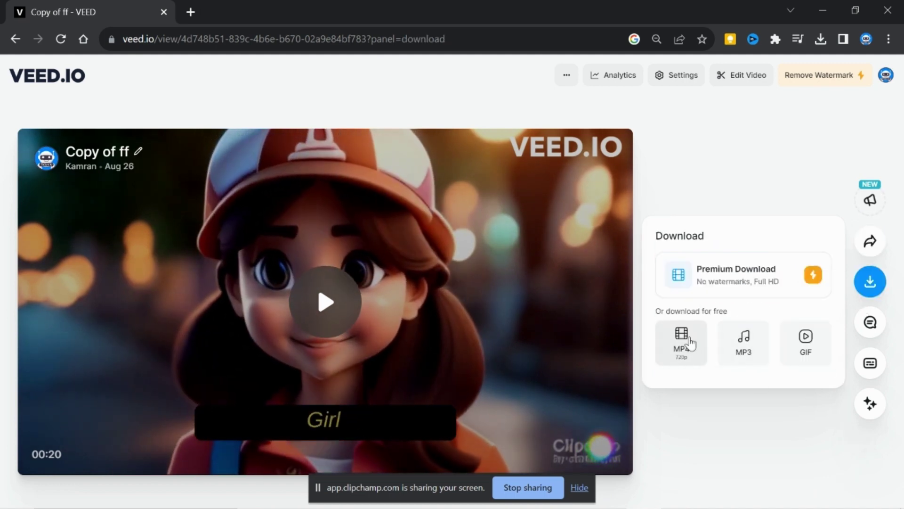
left_click(684, 346)
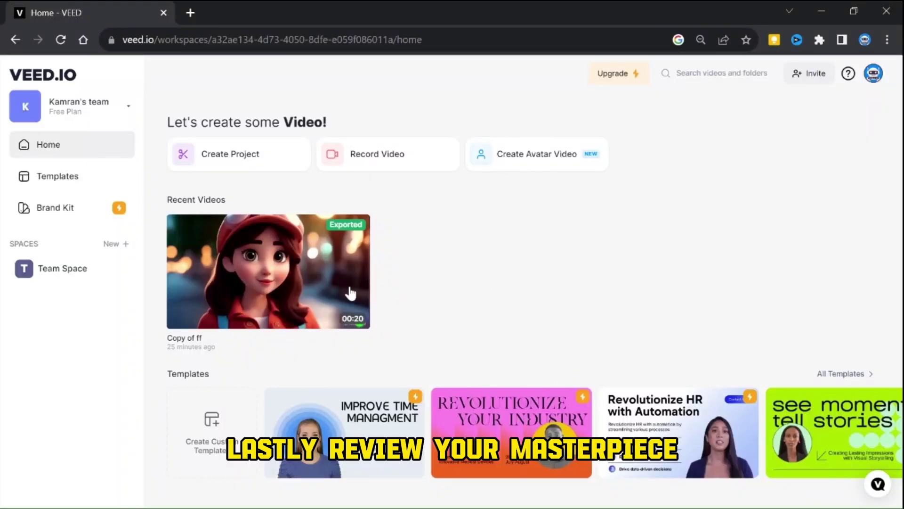
Step: Reopen 'Copy of ff' in the editor and browse its Audio, Text and Elements panels
left_click(234, 271)
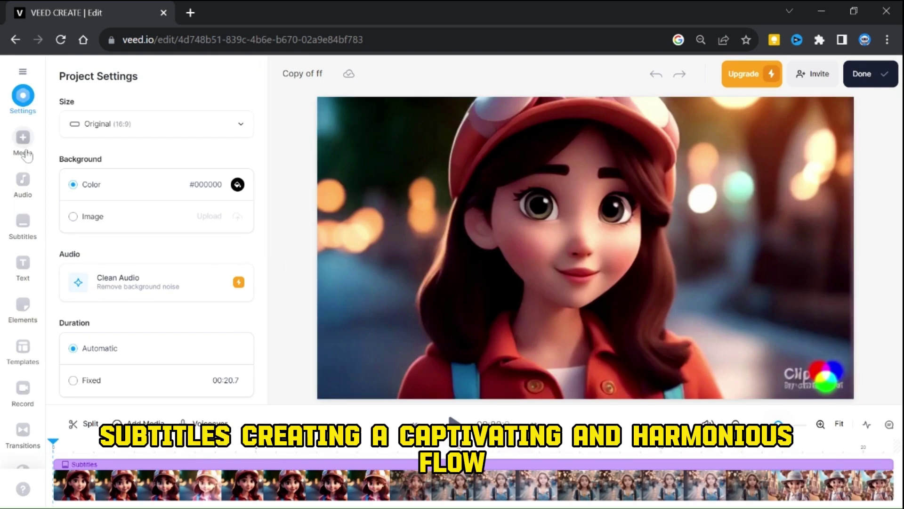
left_click(24, 186)
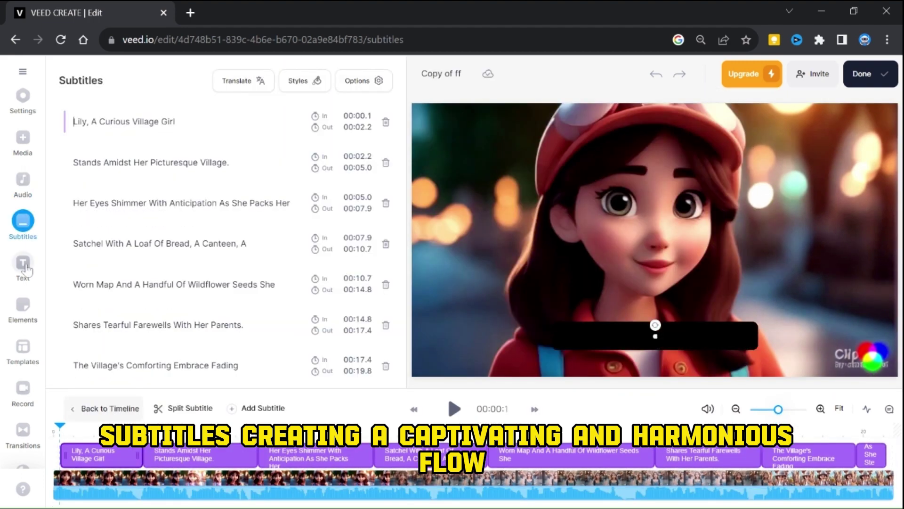
left_click(25, 266)
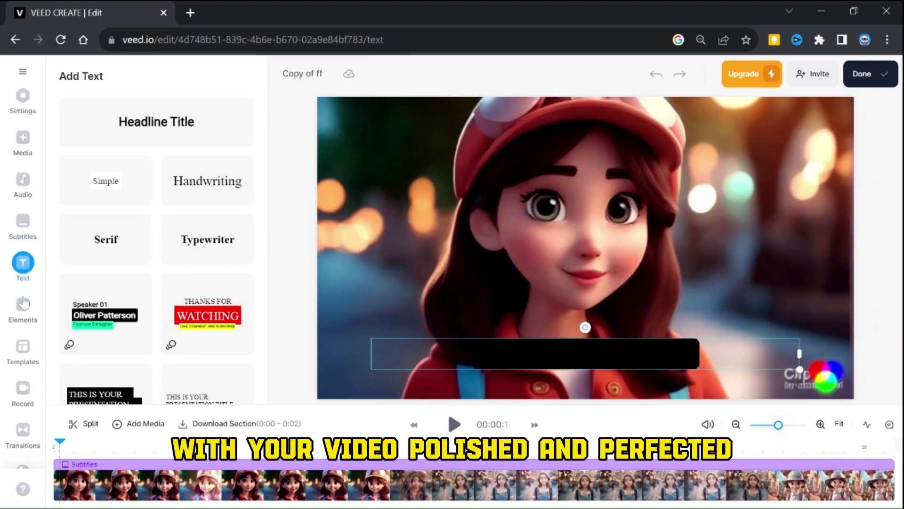
scroll(157, 289, "down", 10)
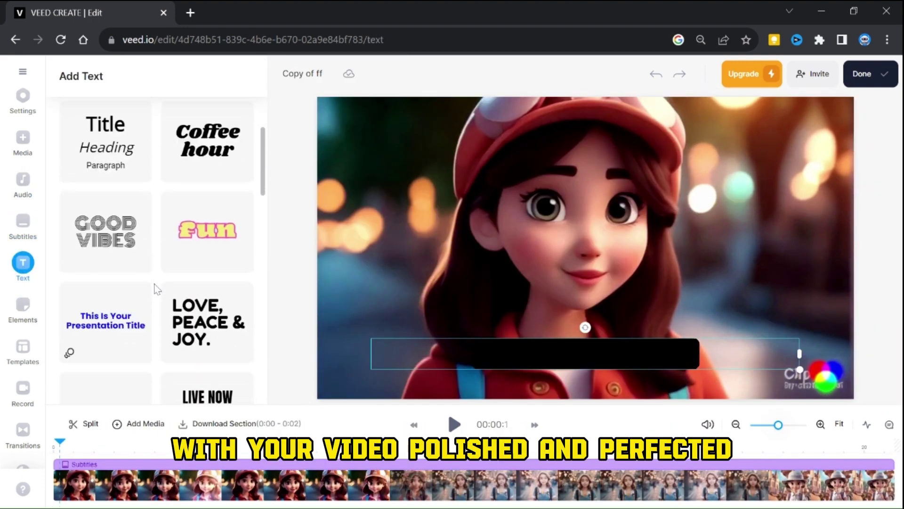
left_click(29, 316)
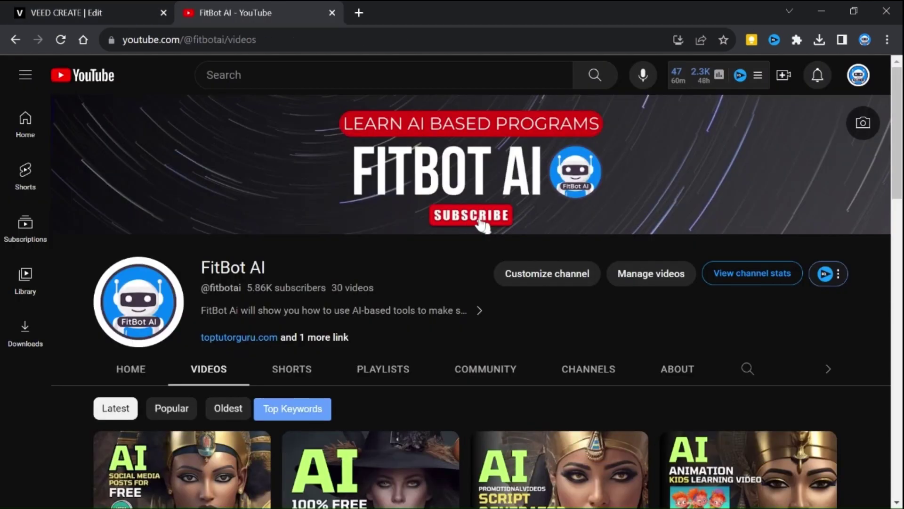
scroll(481, 225, "down", 3)
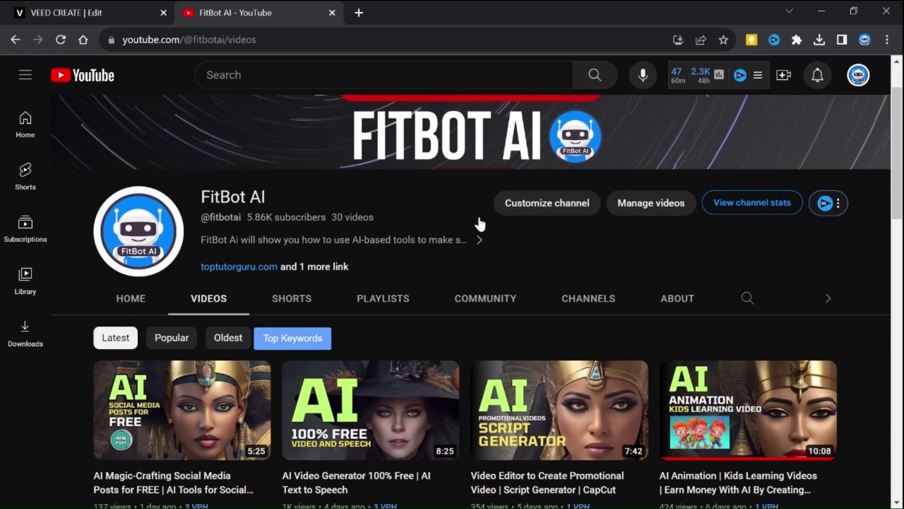
scroll(482, 225, "down", 3)
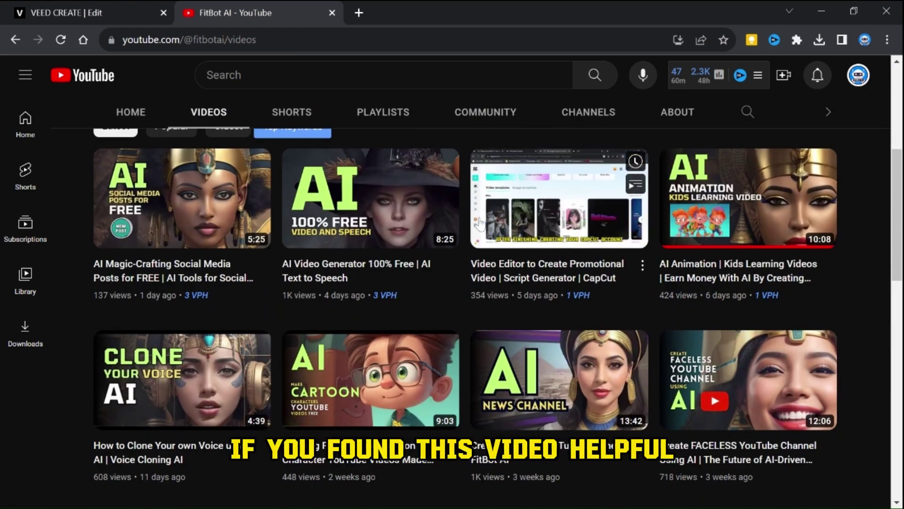
scroll(467, 301, "down", 3)
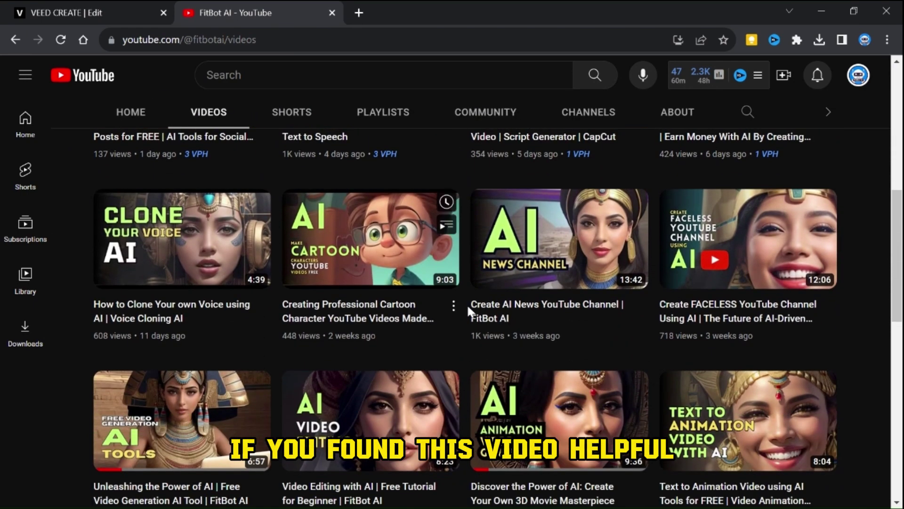
scroll(467, 303, "down", 3)
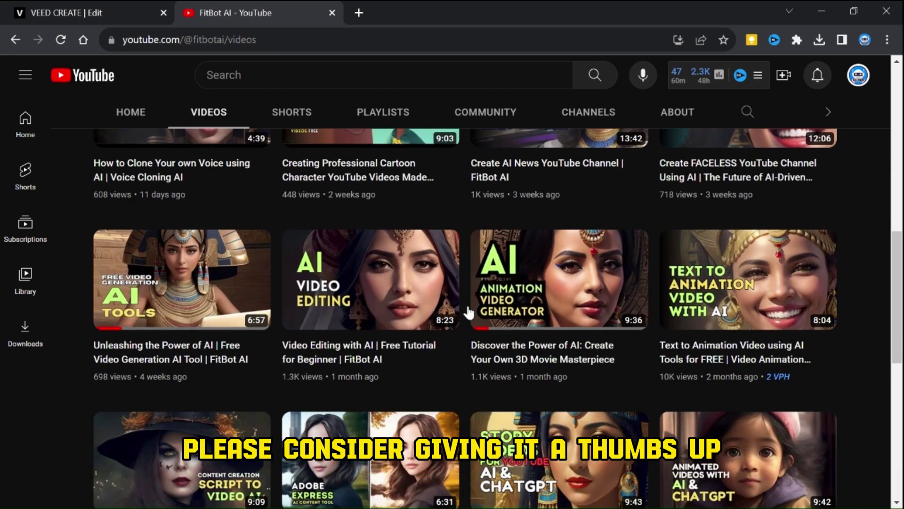
scroll(469, 312, "down", 6)
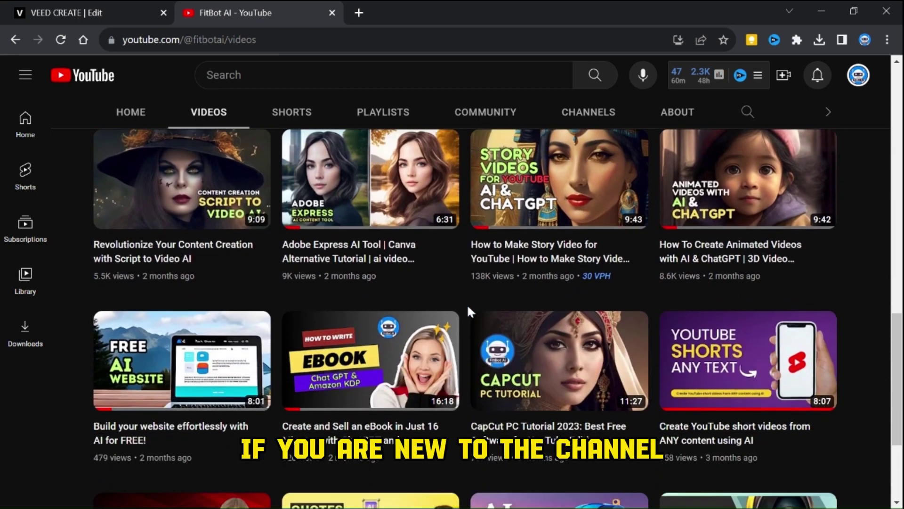
scroll(469, 310, "down", 2)
scroll(467, 303, "down", 3)
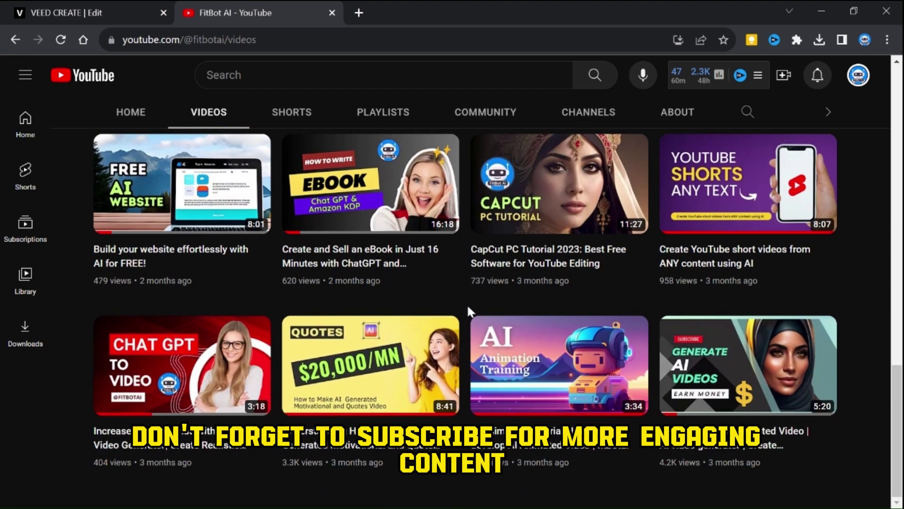